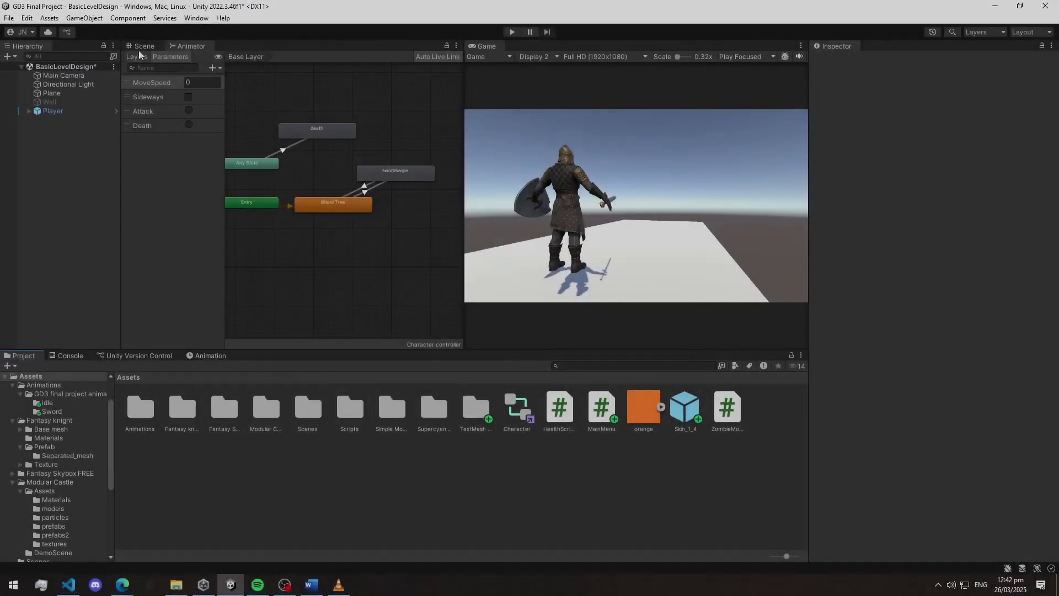
# - Switch to the Scene view and add a 3D cube object to the level
pyautogui.click(142, 45)
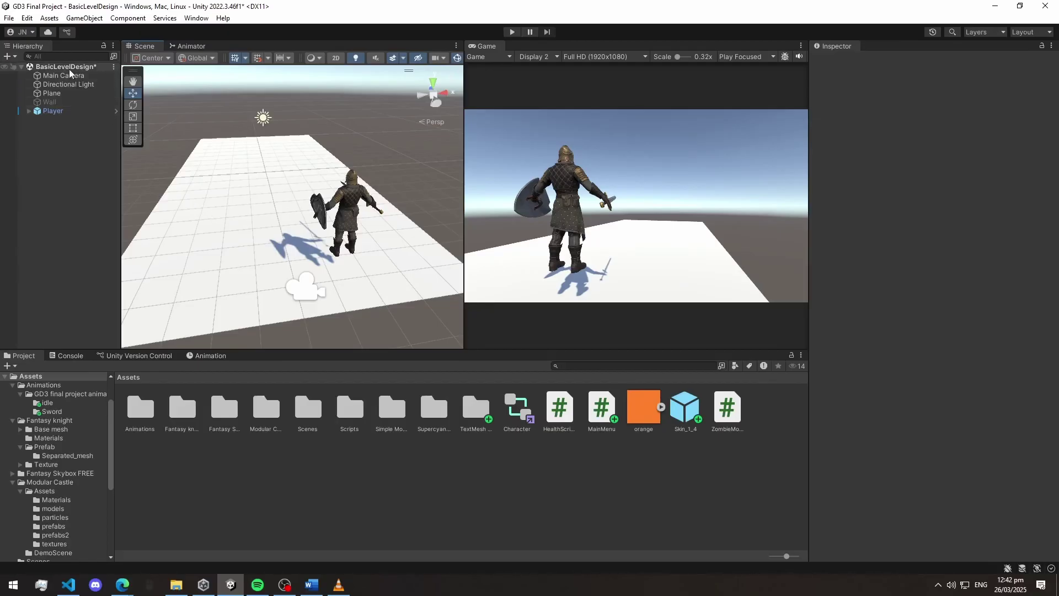
pyautogui.keyDown('alt'); pyautogui.moveTo(190, 221); pyautogui.dragTo(177, 148); pyautogui.keyUp('alt')
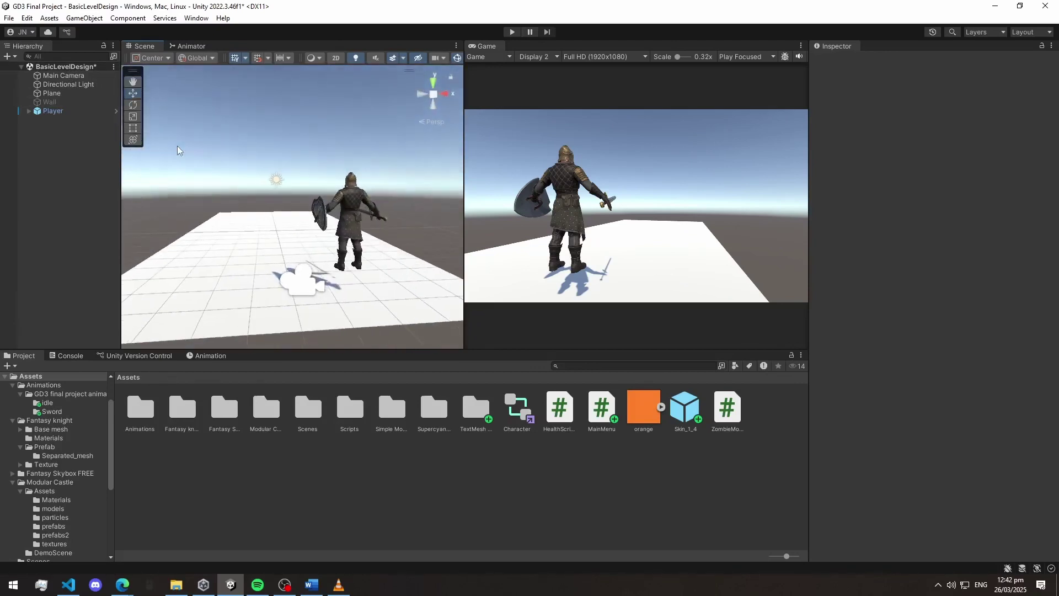
pyautogui.click(349, 203)
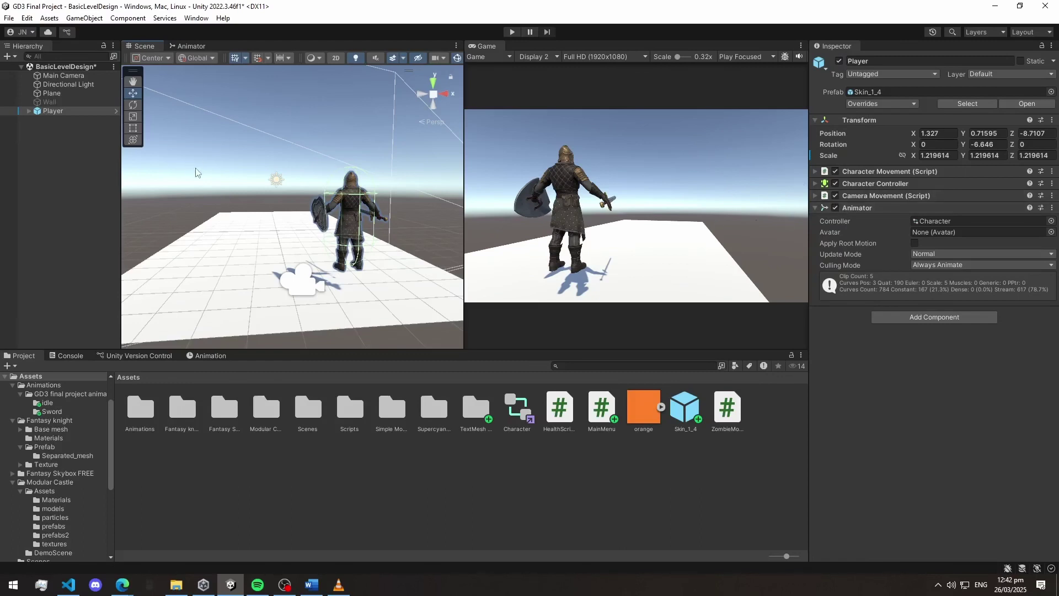
pyautogui.keyDown('alt'); pyautogui.moveTo(232, 195); pyautogui.dragTo(306, 234); pyautogui.keyUp('alt')
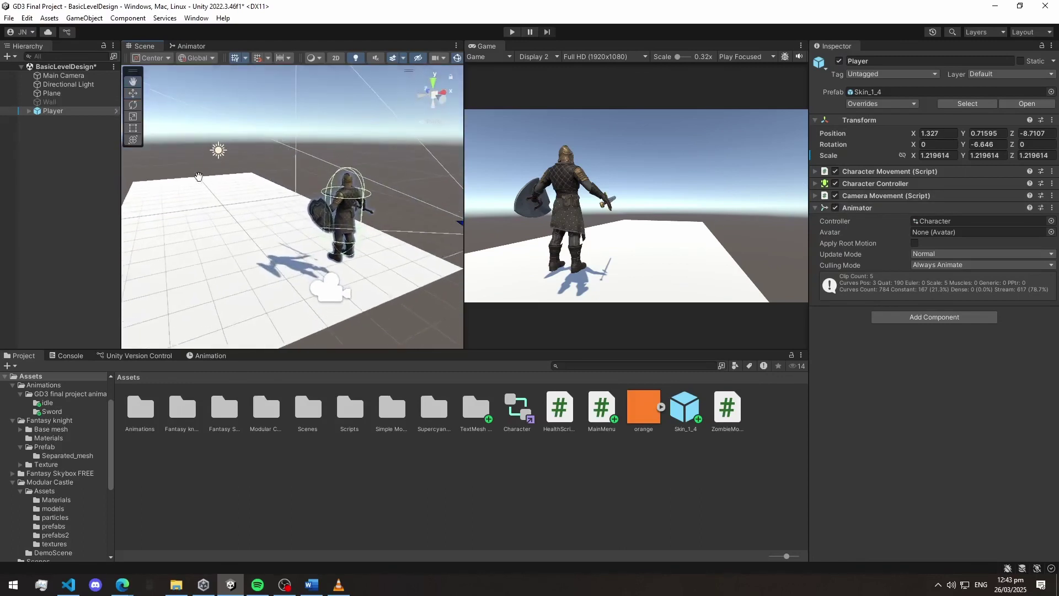
pyautogui.keyDown('alt'); pyautogui.moveTo(199, 176); pyautogui.dragTo(359, 219); pyautogui.keyUp('alt')
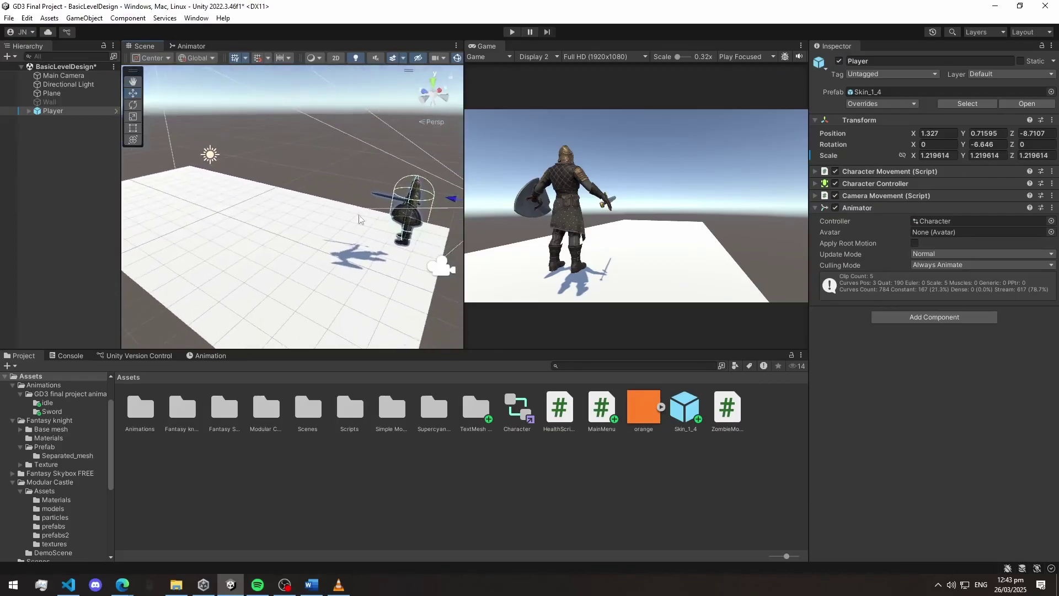
pyautogui.click(65, 157)
pyautogui.click(83, 17)
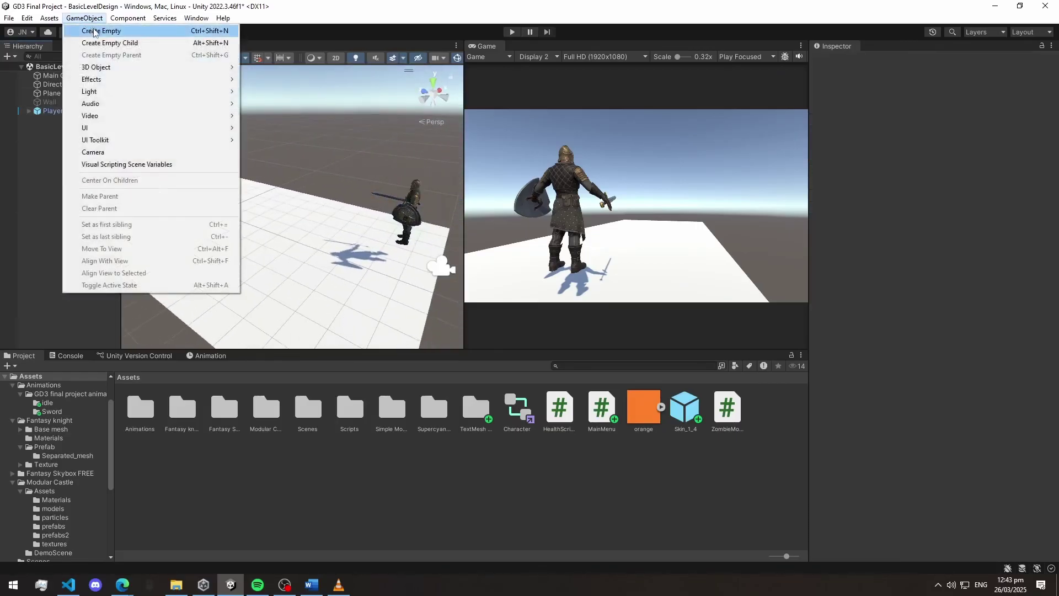
pyautogui.click(259, 67)
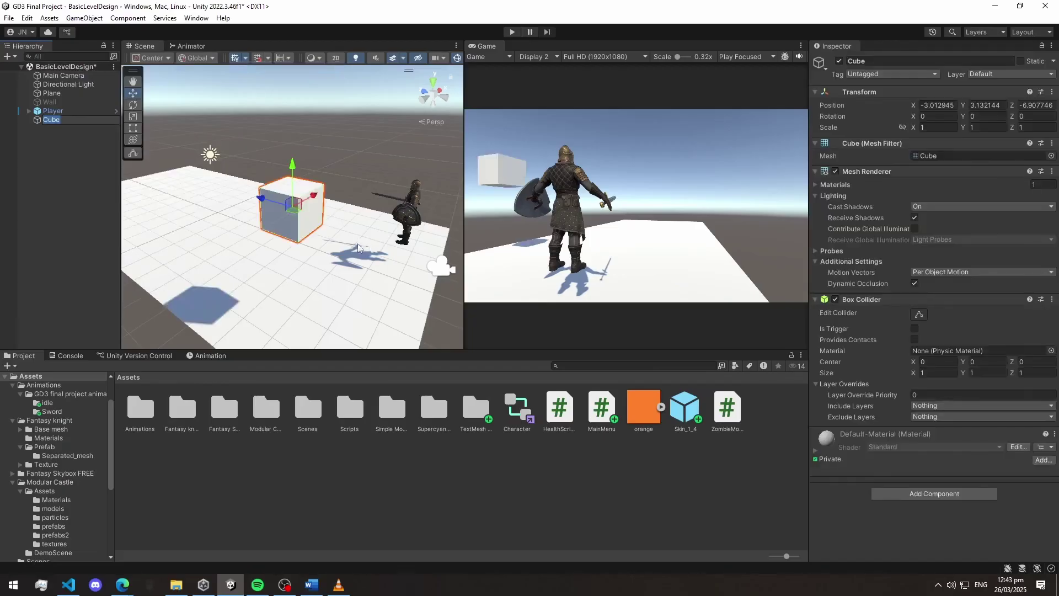
# - Move the cube onto the plane in front of the player, at about X 0.94, Y 1.04, Z -1.47
pyautogui.keyDown('alt'); pyautogui.moveTo(359, 208); pyautogui.dragTo(375, 138); pyautogui.keyUp('alt')
pyautogui.click(324, 130)
pyautogui.click(380, 207)
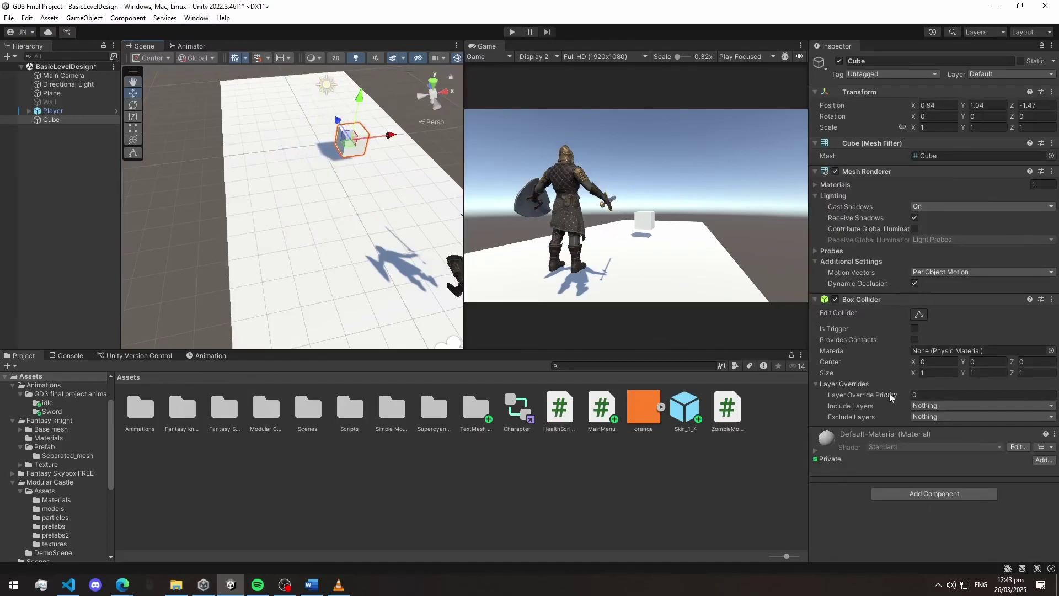
# - Add an Animation component to the cube
pyautogui.click(907, 498)
pyautogui.write('a')
pyautogui.click(903, 469)
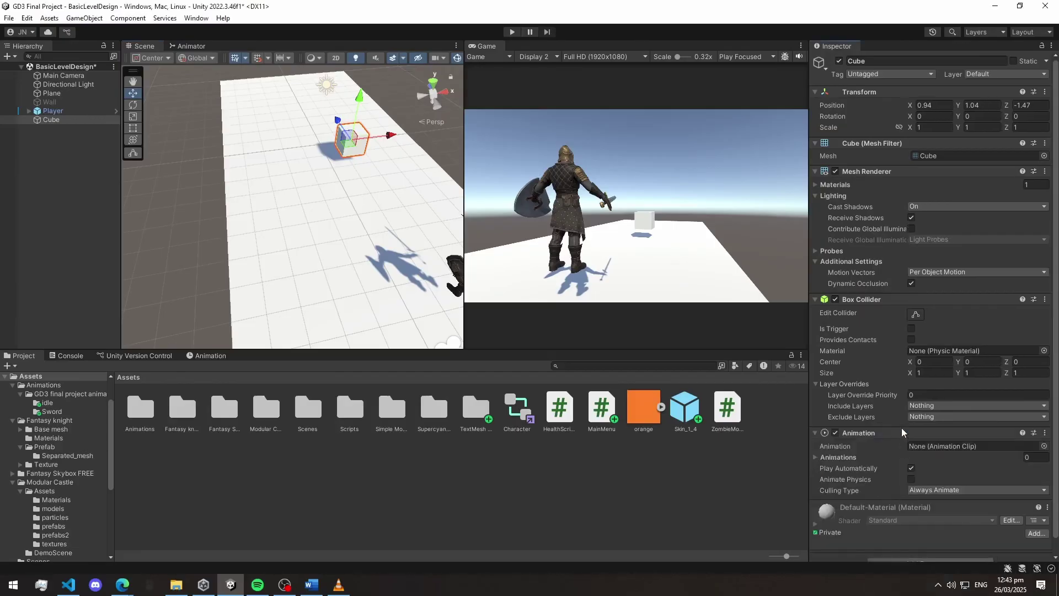
pyautogui.scroll(-1, 901, 432)
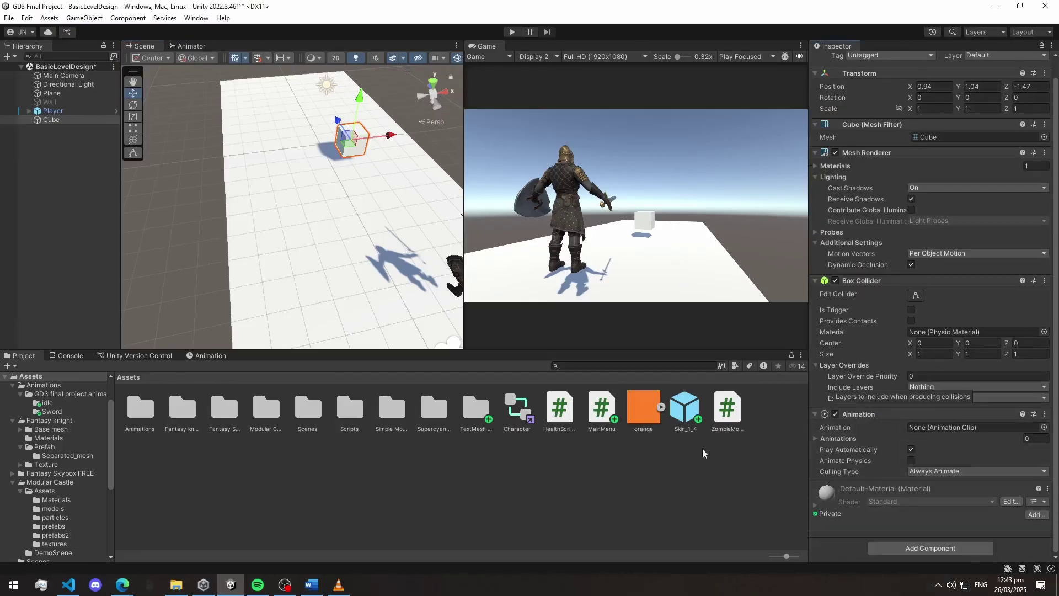
# - Bring up the docked Animation window and close it
pyautogui.click(202, 358)
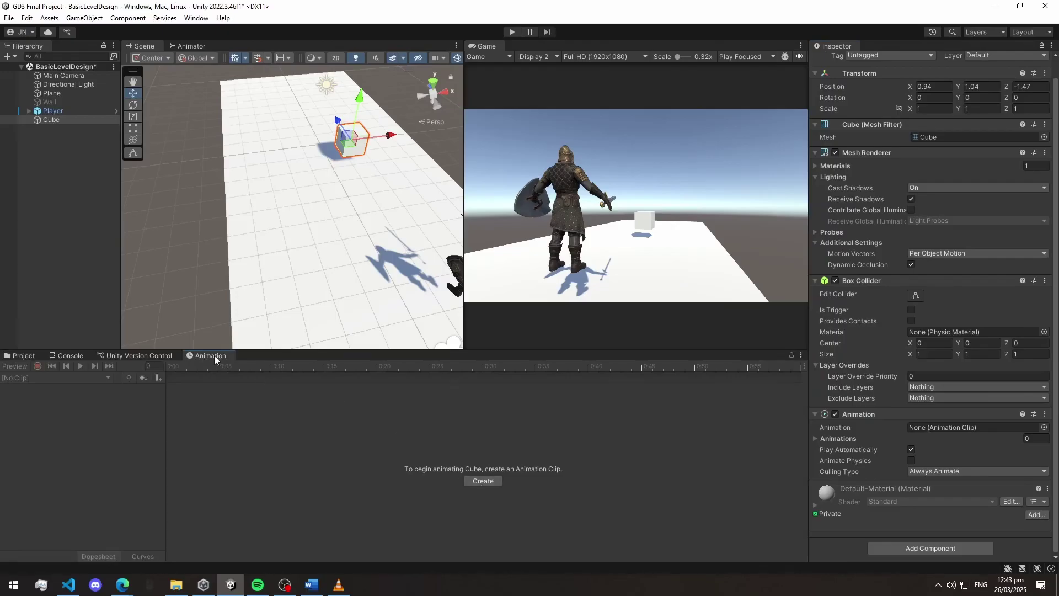
pyautogui.click(195, 18)
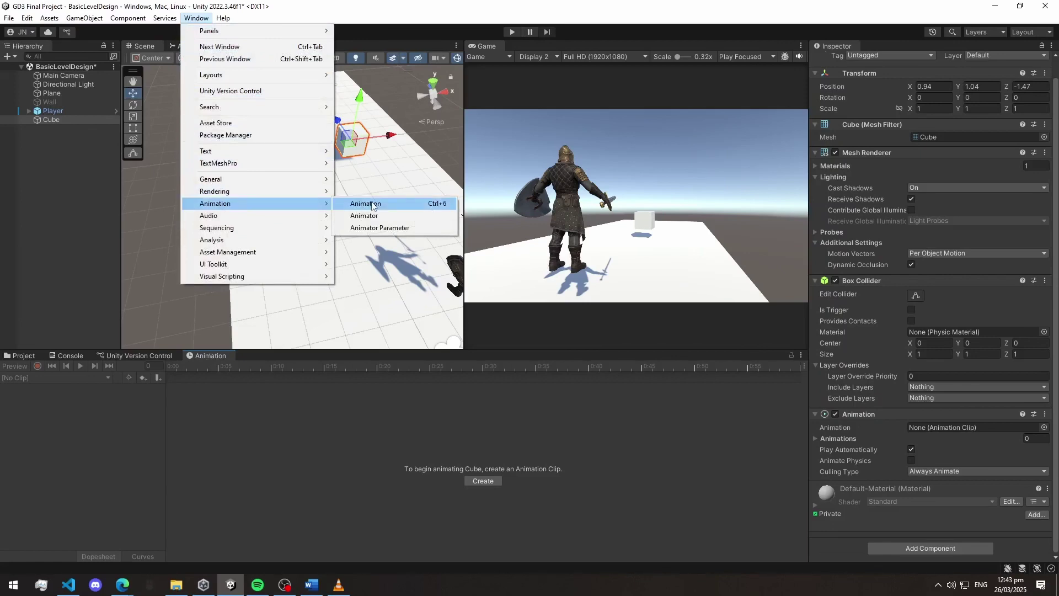
pyautogui.click(217, 358)
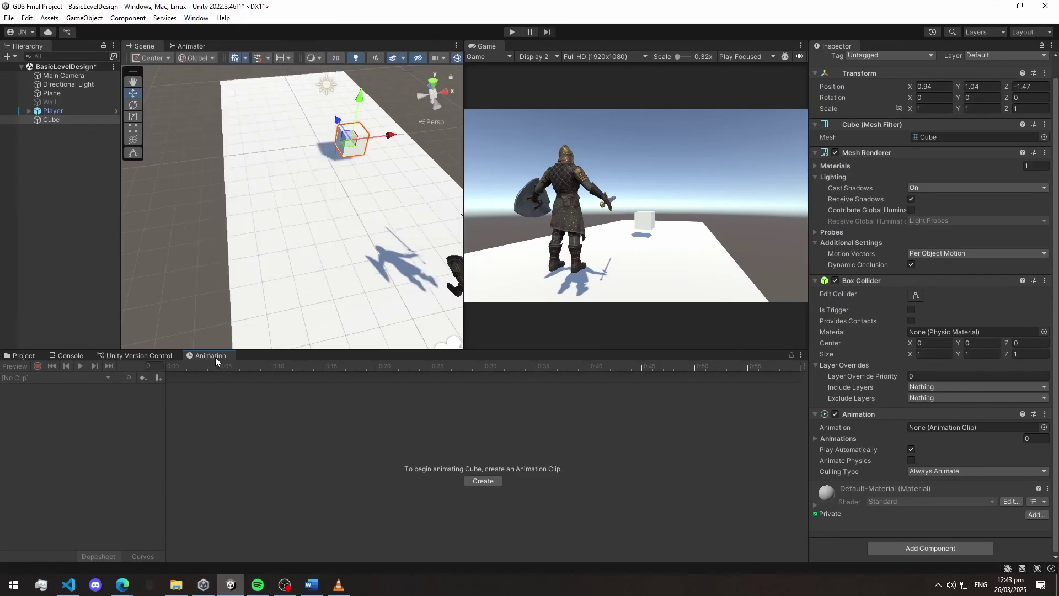
pyautogui.rightClick(215, 357)
pyautogui.click(234, 389)
# - Open the Animation window and dock it alongside the Project and Console windows
pyautogui.click(197, 18)
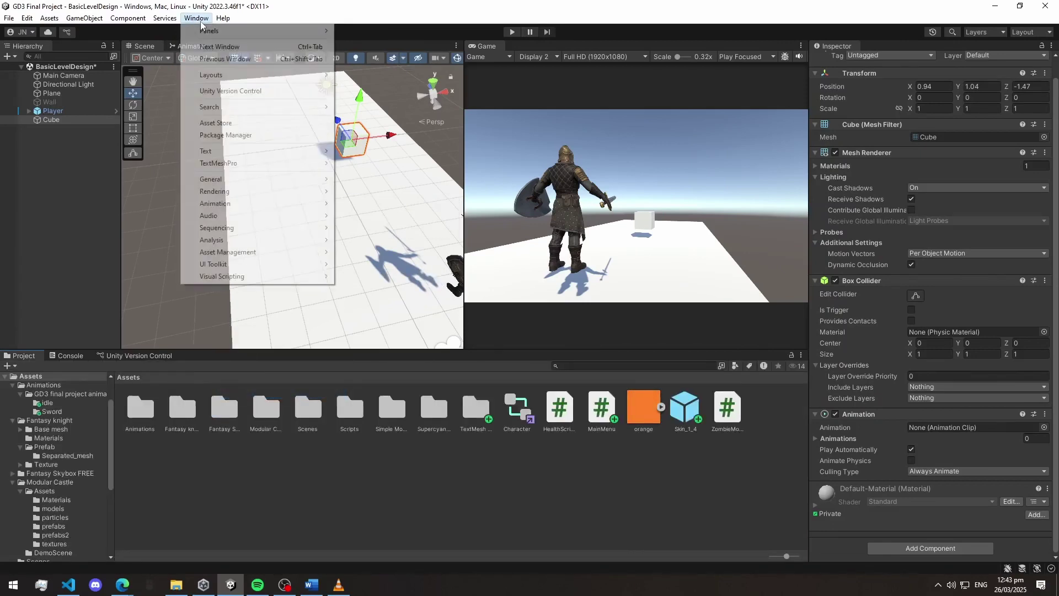
pyautogui.moveTo(216, 203)
pyautogui.click(368, 204)
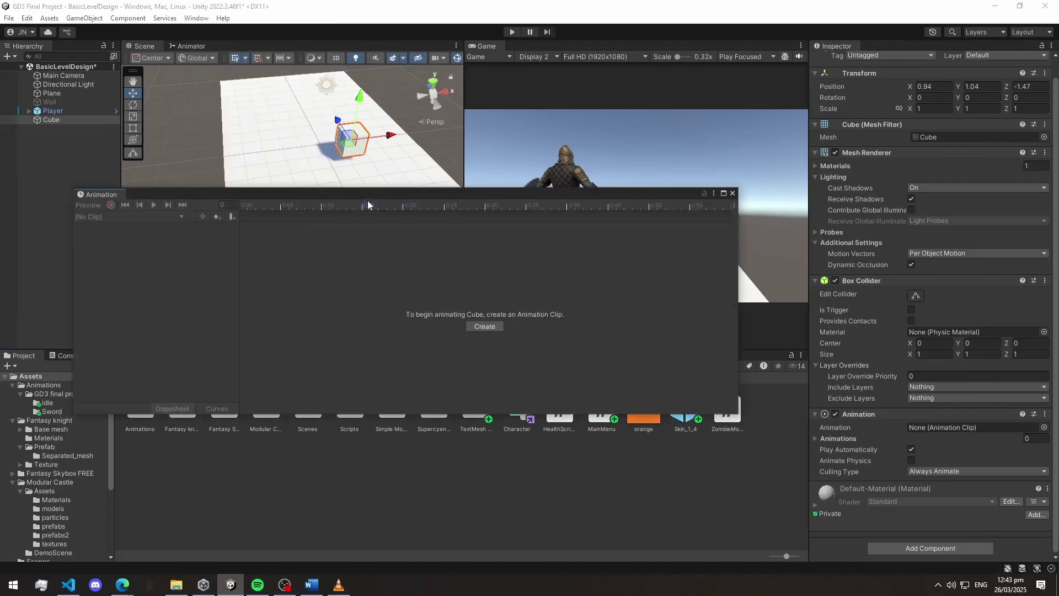
pyautogui.moveTo(96, 194); pyautogui.dragTo(195, 350)
# - Create an animation clip for the cube named "Spinning cube" in the Animations folder
pyautogui.click(55, 120)
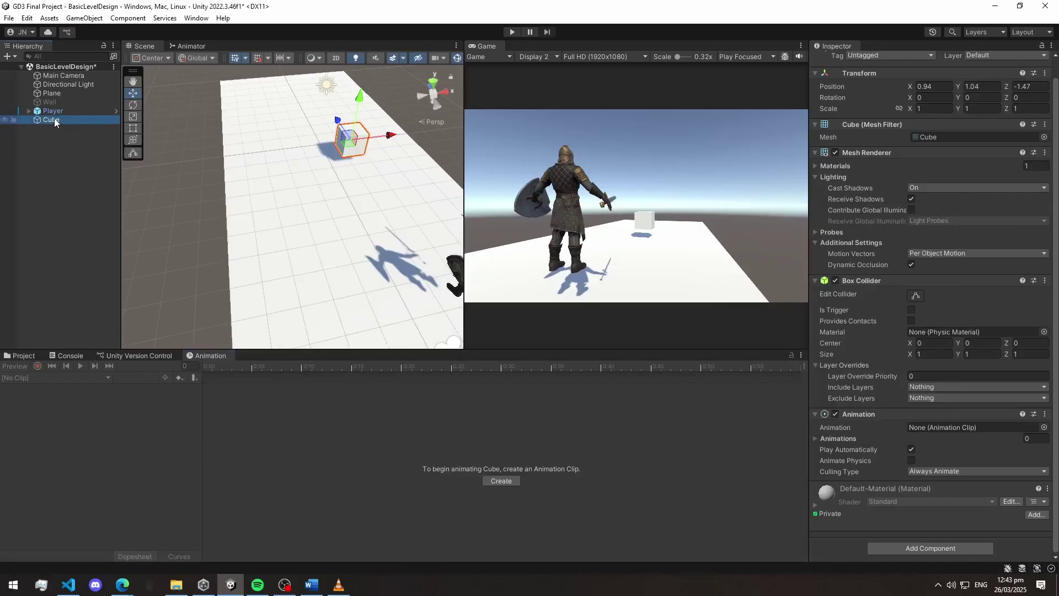
pyautogui.click(499, 480)
pyautogui.doubleClick(131, 101)
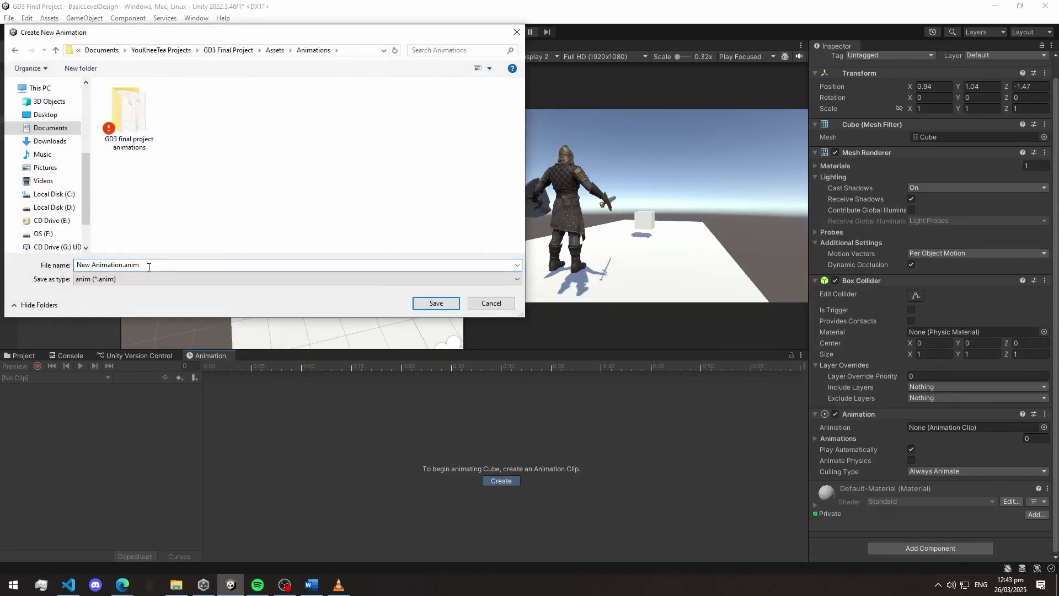
pyautogui.write('Spinning cube')
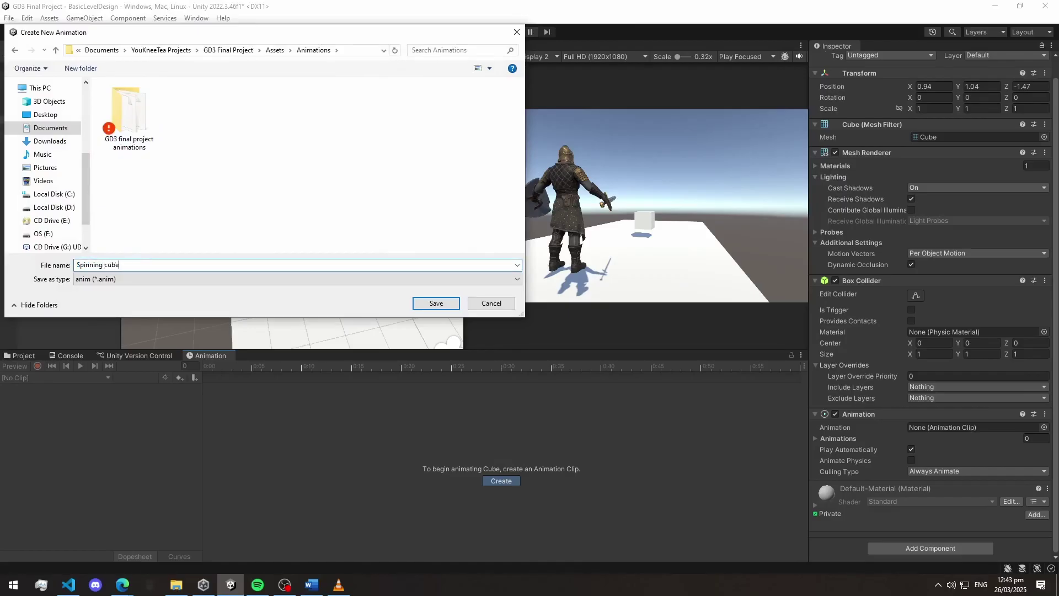
pyautogui.press('Return')
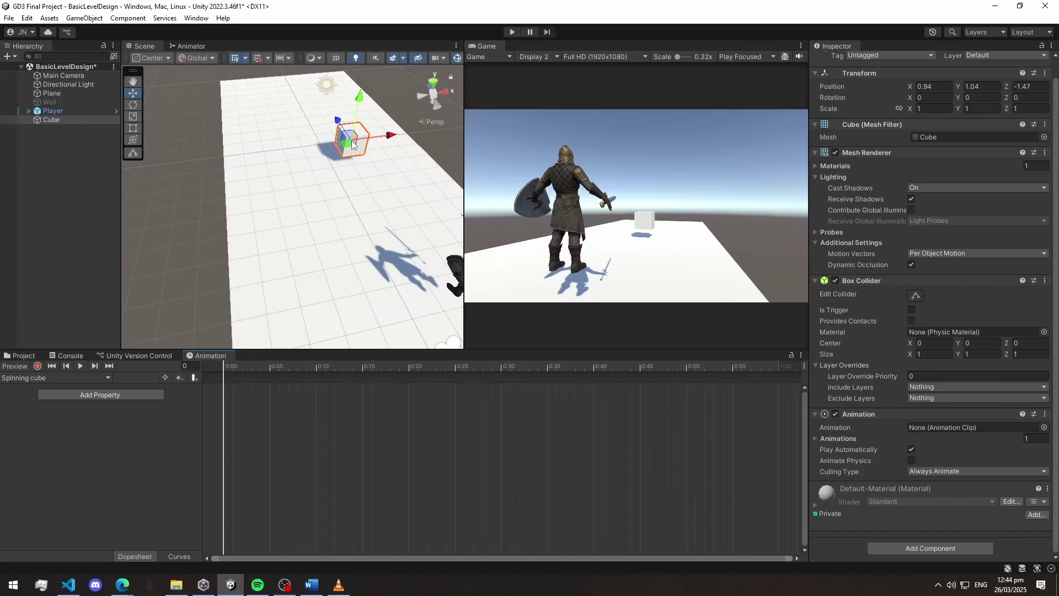
# - Add the cube's Transform Rotation property to the clip and expand its X, Y and Z channels
pyautogui.click(116, 391)
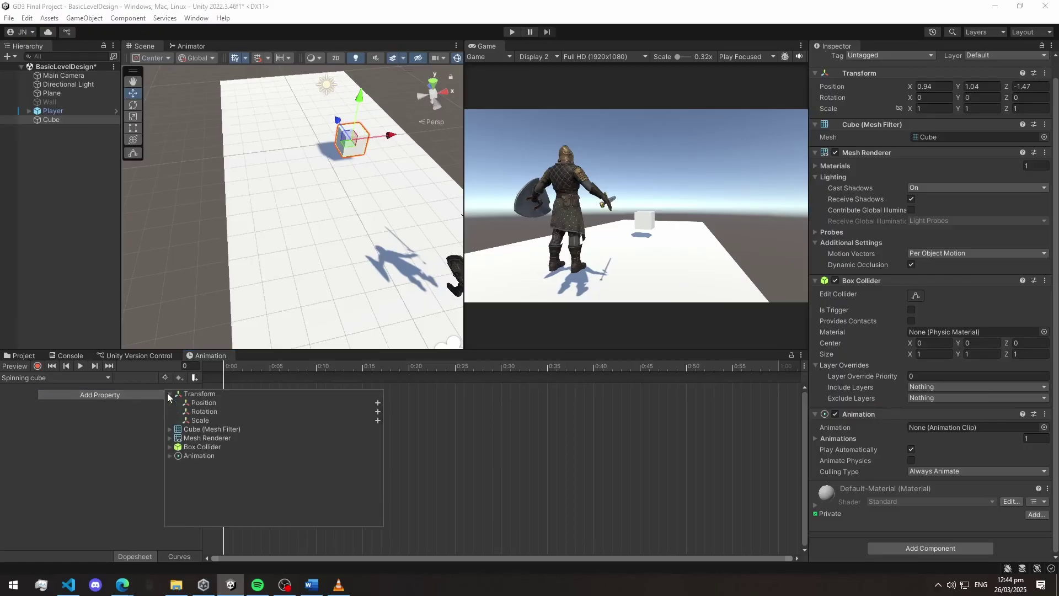
pyautogui.click(377, 411)
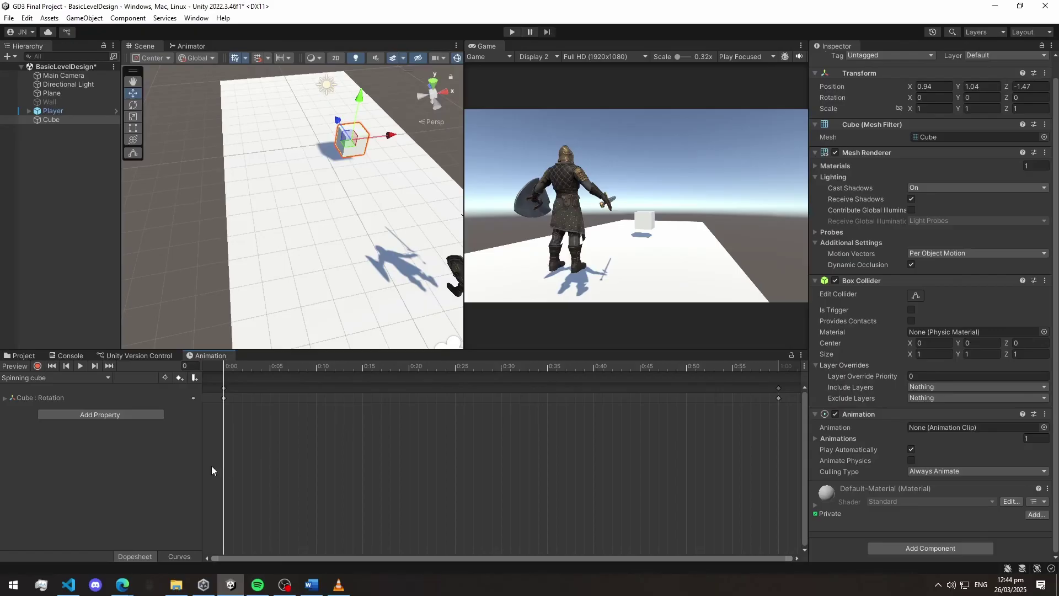
pyautogui.moveTo(223, 366)
pyautogui.mouseDown()
pyautogui.moveTo(772, 366)
pyautogui.moveTo(224, 378)
pyautogui.mouseUp()
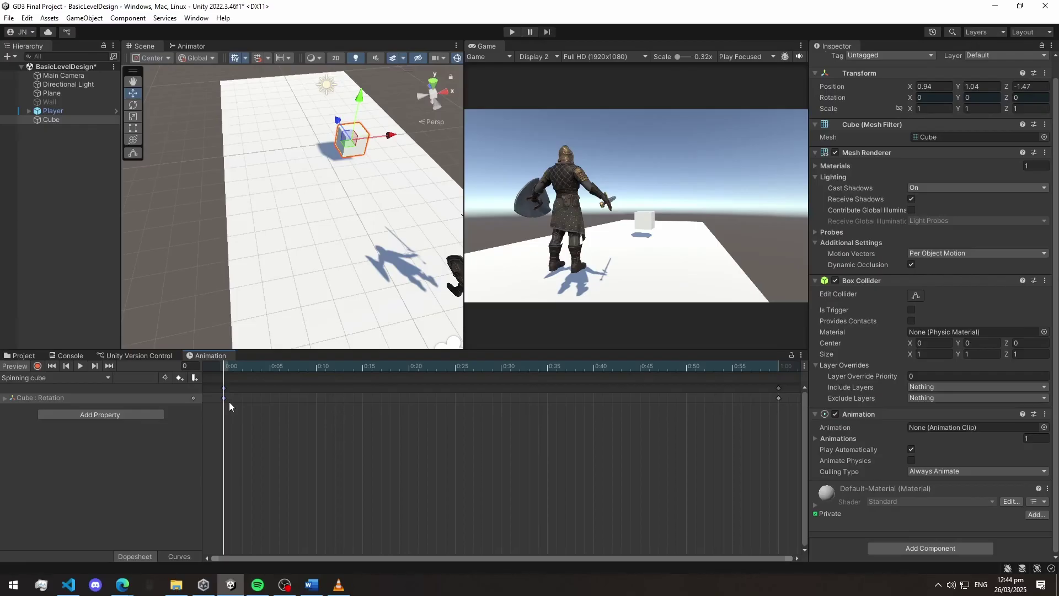
pyautogui.click(5, 397)
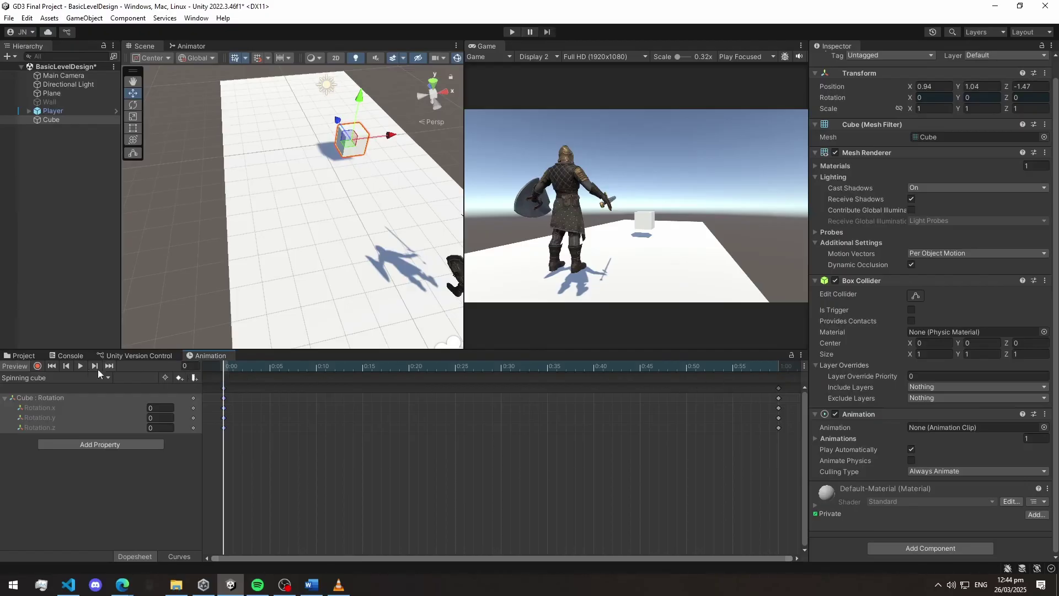
# - Record a keyframe at frame 60 with the cube rotated about 90.26 degrees around Y, and stop recording
pyautogui.click(37, 365)
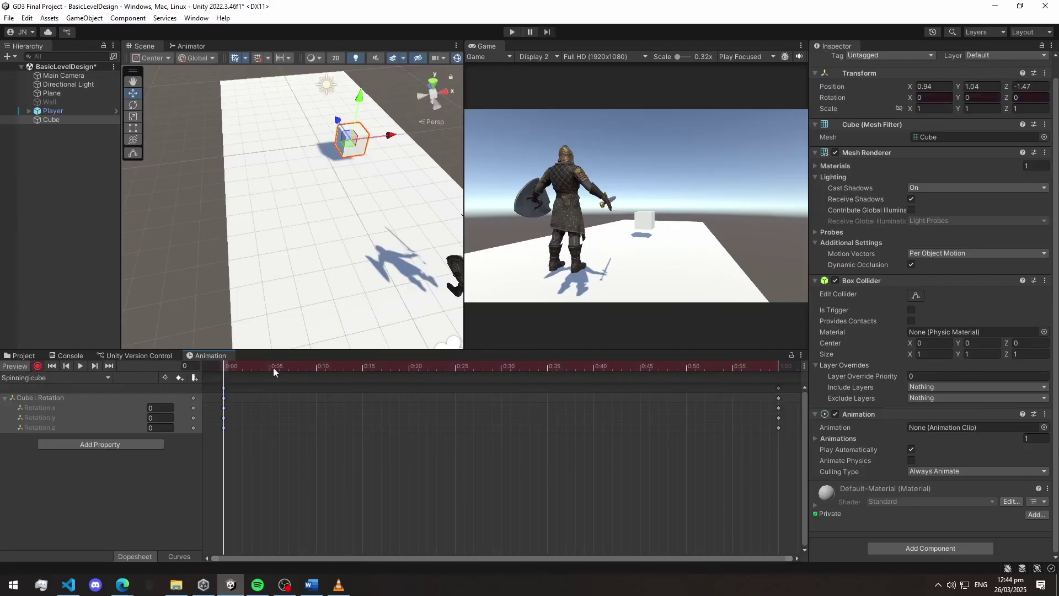
pyautogui.moveTo(241, 368); pyautogui.dragTo(777, 373)
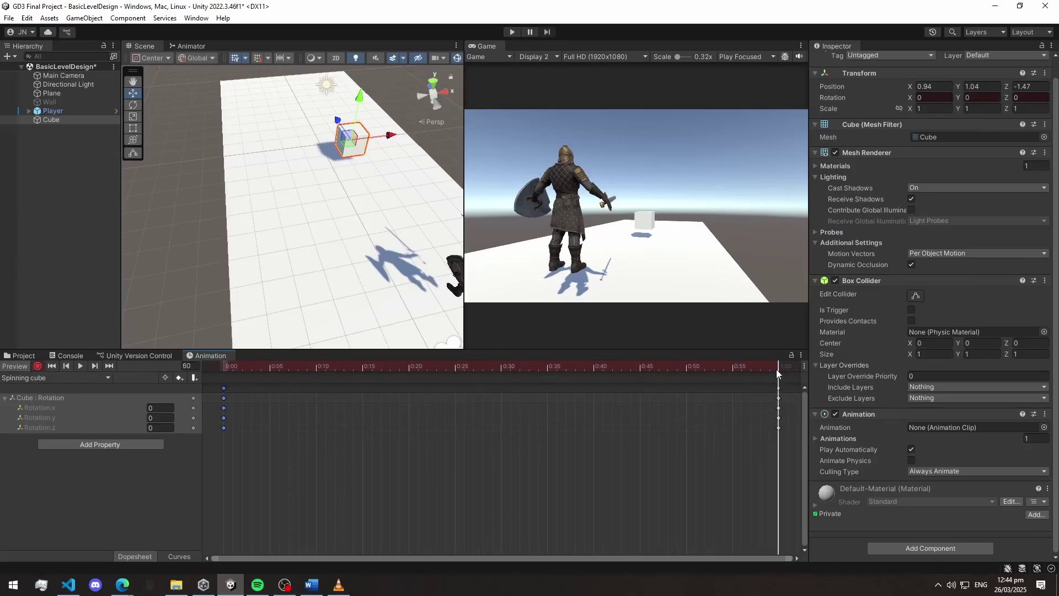
pyautogui.press('e')
pyautogui.moveTo(368, 157); pyautogui.dragTo(251, 144)
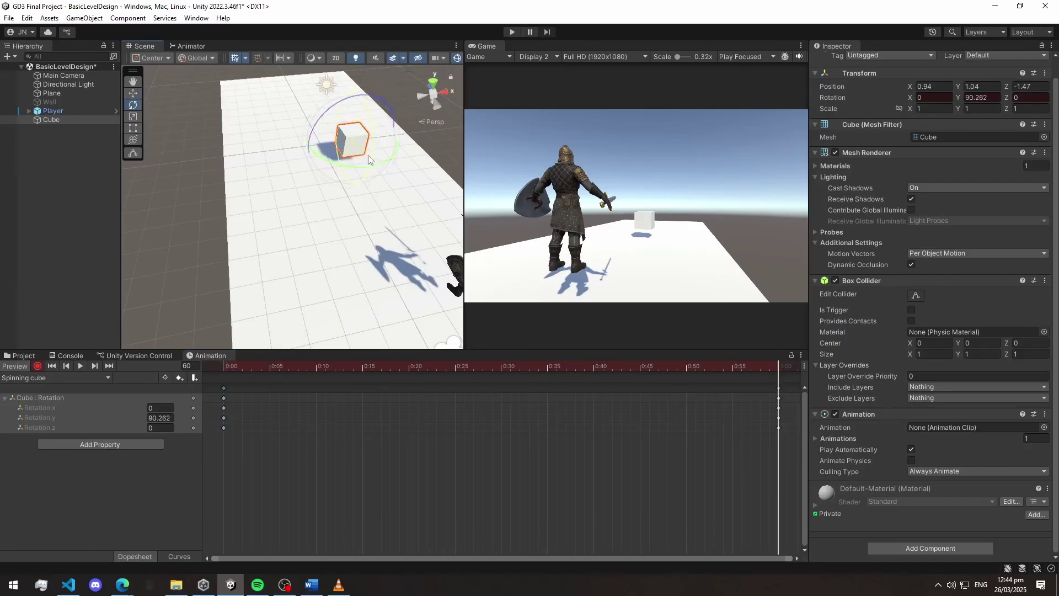
pyautogui.moveTo(364, 105); pyautogui.dragTo(386, 168)
pyautogui.click(37, 366)
# - Rewind the clip to frame 0 and preview the cube's rotation up close in the Scene view
pyautogui.moveTo(336, 368); pyautogui.dragTo(221, 365)
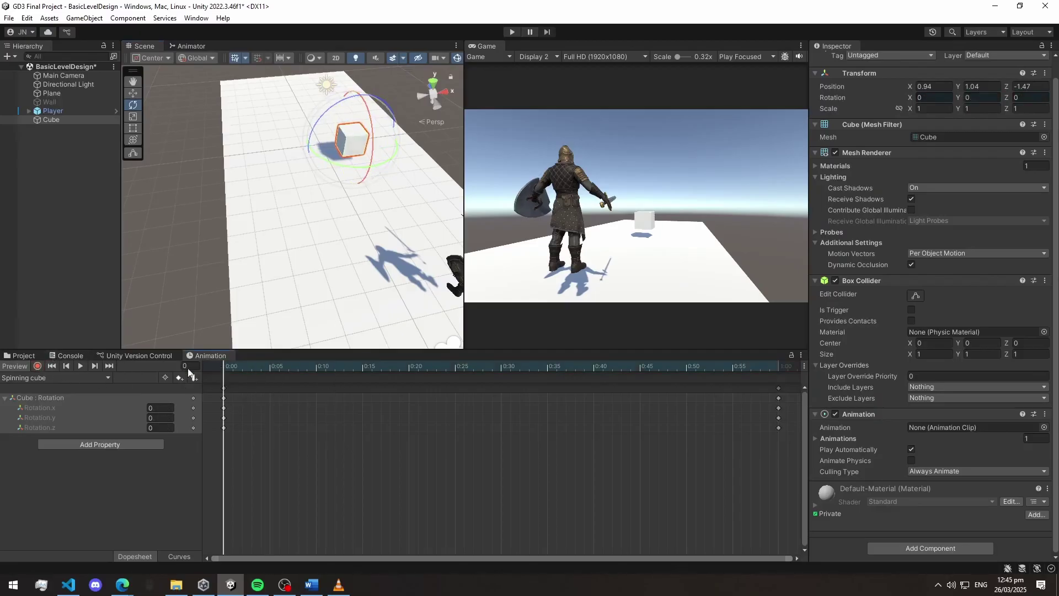
pyautogui.scroll(6, 372, 187)
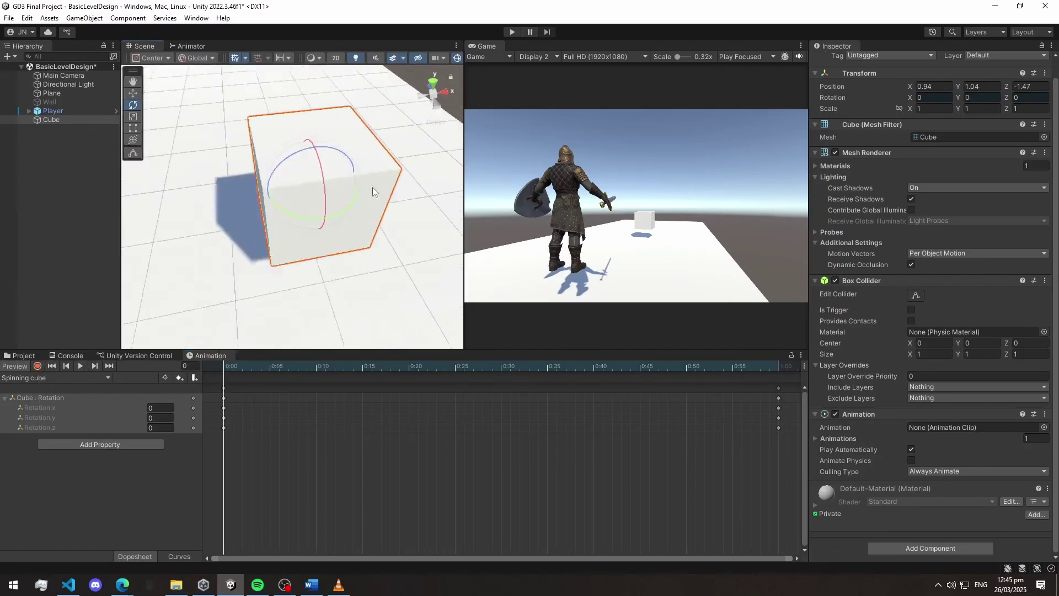
pyautogui.scroll(-2, 287, 196)
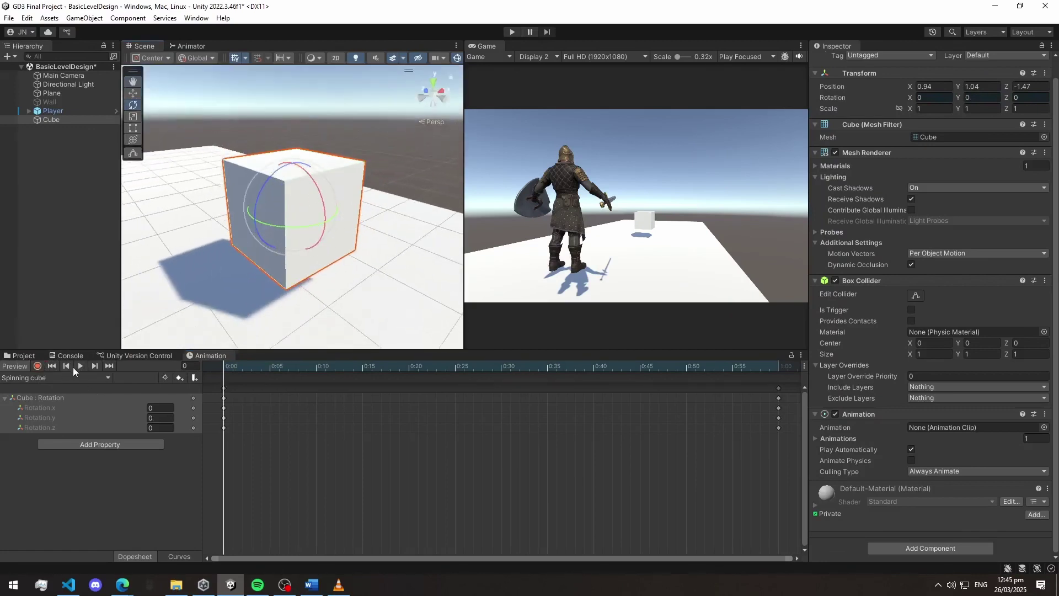
pyautogui.click(77, 365)
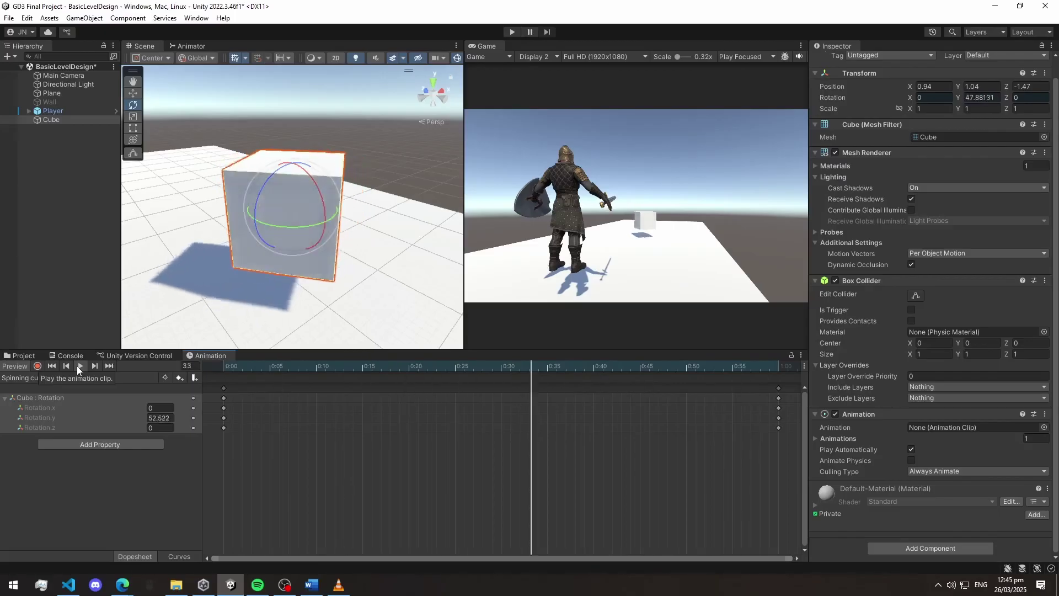
pyautogui.click(77, 366)
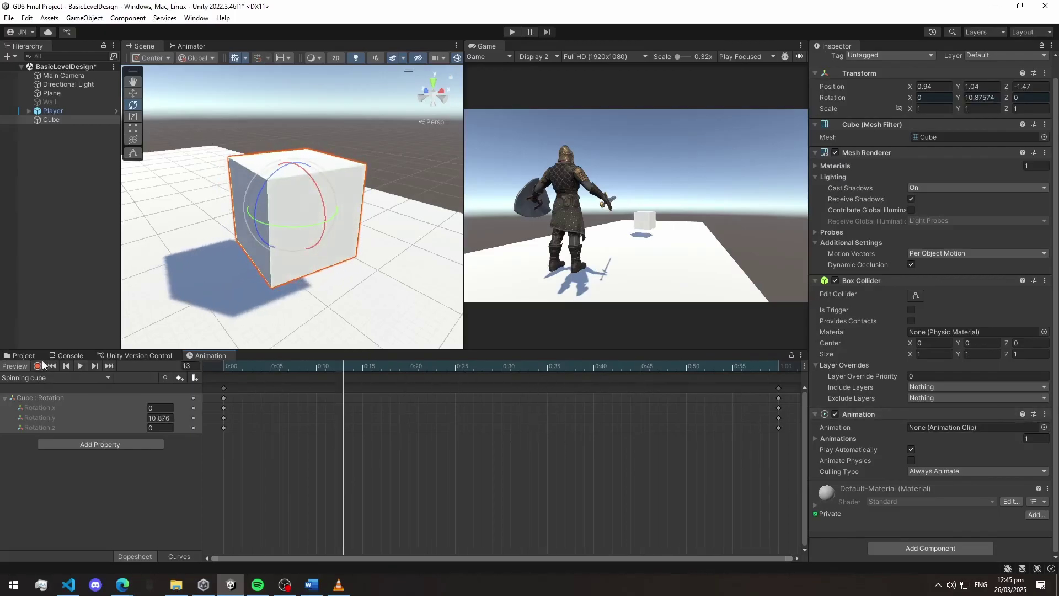
# - Assign the Spinning cube clip from the Animations folder to the cube's Animation component, keeping Culling Type at Always Animate
pyautogui.click(23, 356)
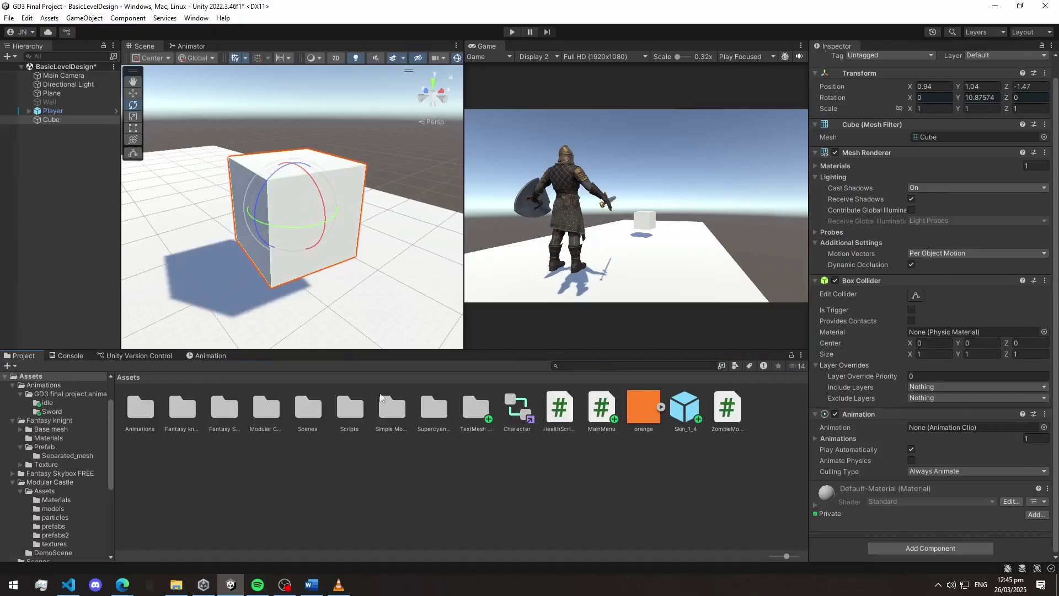
pyautogui.doubleClick(148, 413)
pyautogui.moveTo(267, 407); pyautogui.dragTo(937, 446)
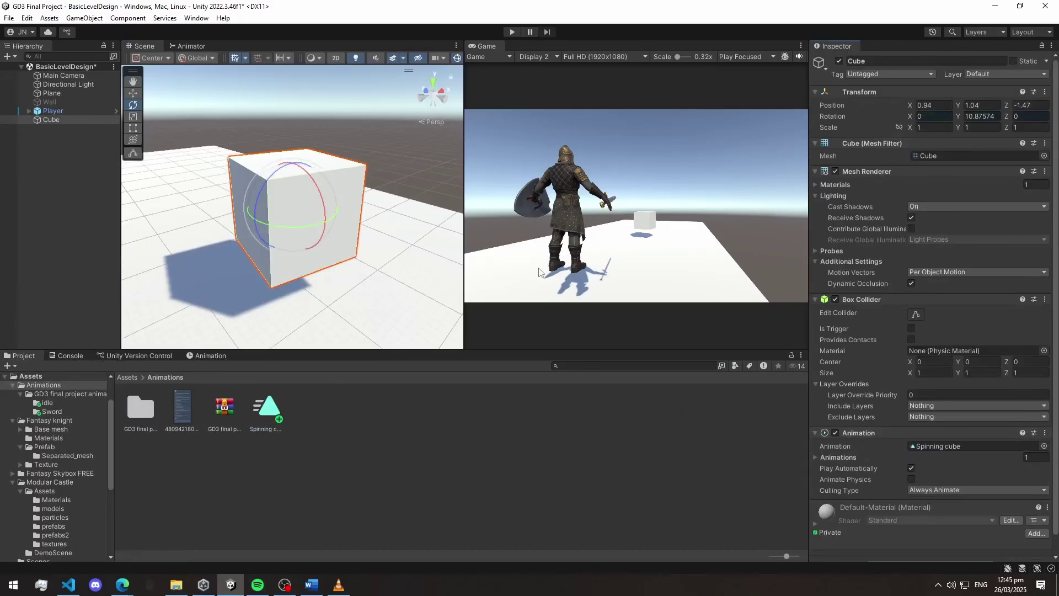
pyautogui.click(929, 492)
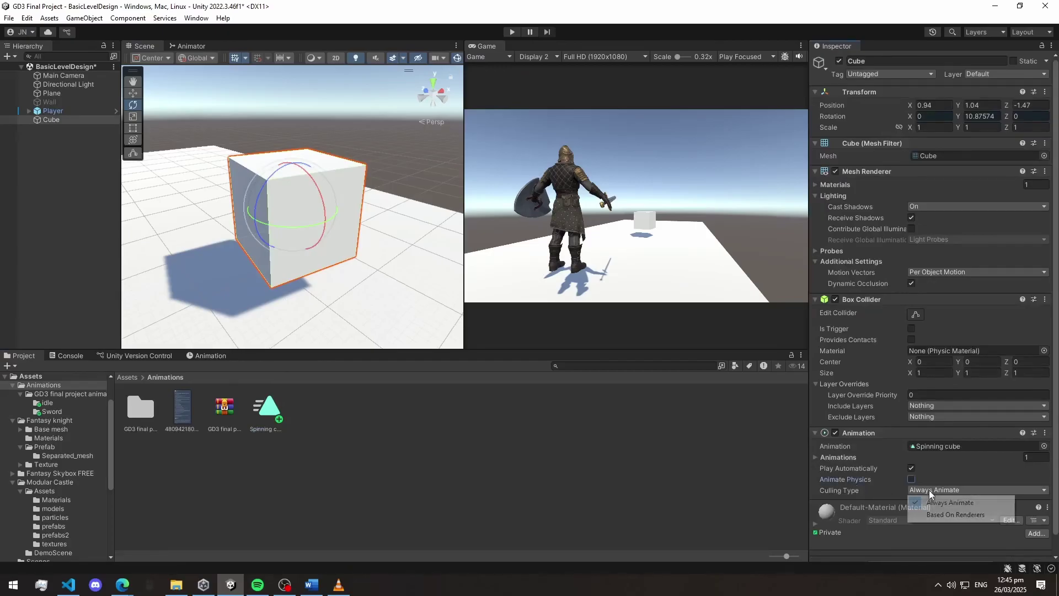
pyautogui.click(928, 492)
# - Set the Wrap Mode of the Spinning cube animation clip to Loop, and play-test the scene
pyautogui.click(261, 410)
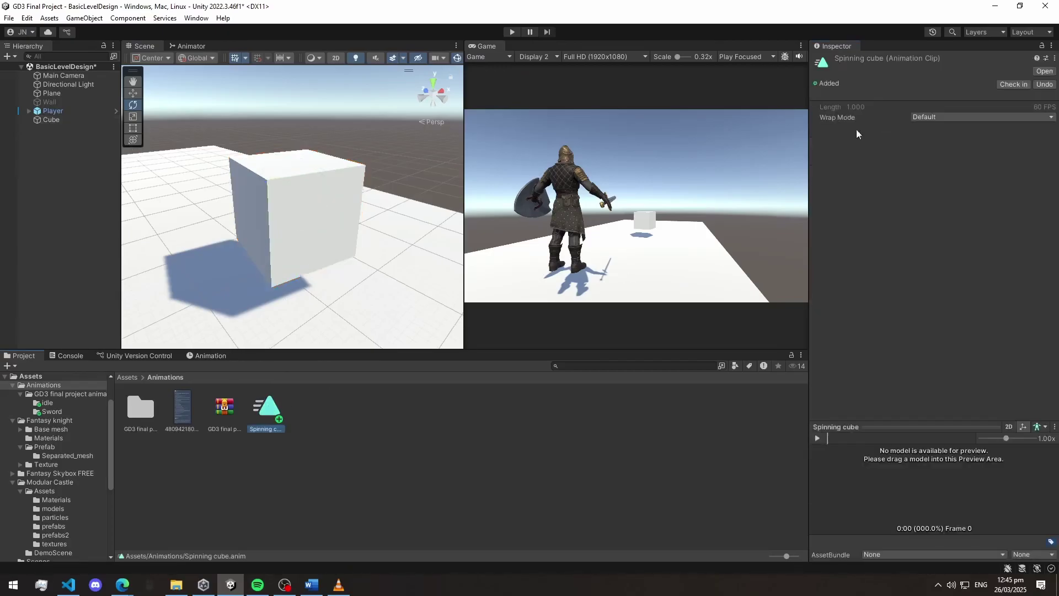
pyautogui.click(926, 117)
pyautogui.click(933, 154)
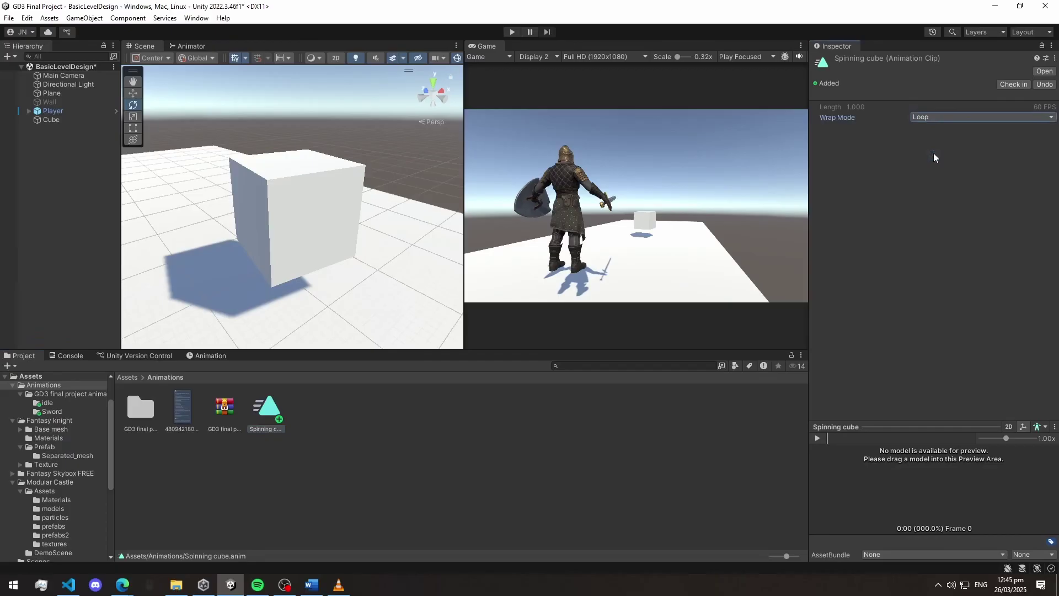
pyautogui.click(927, 117)
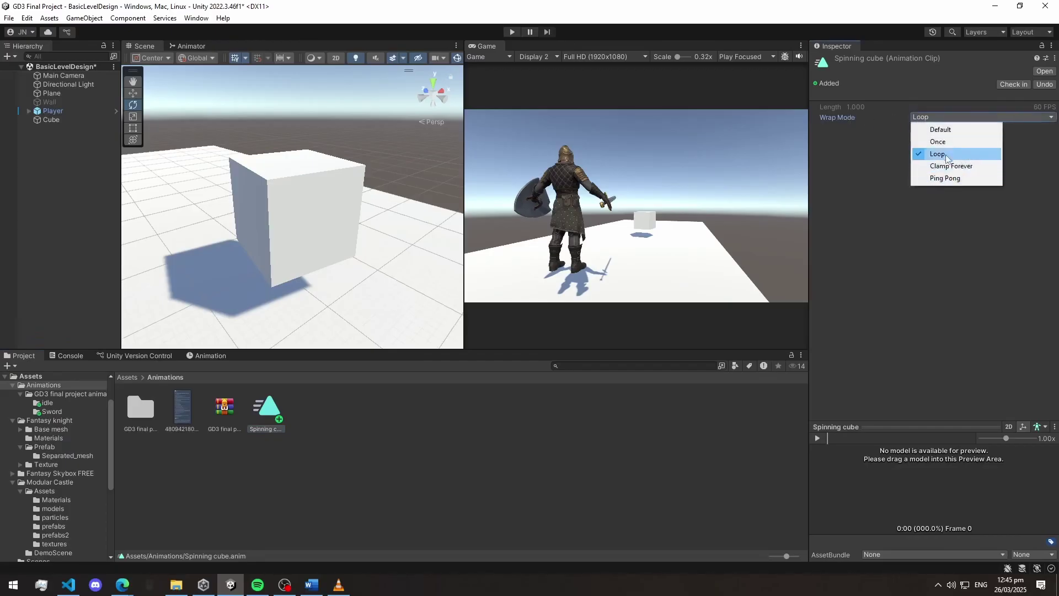
pyautogui.click(941, 154)
pyautogui.click(926, 118)
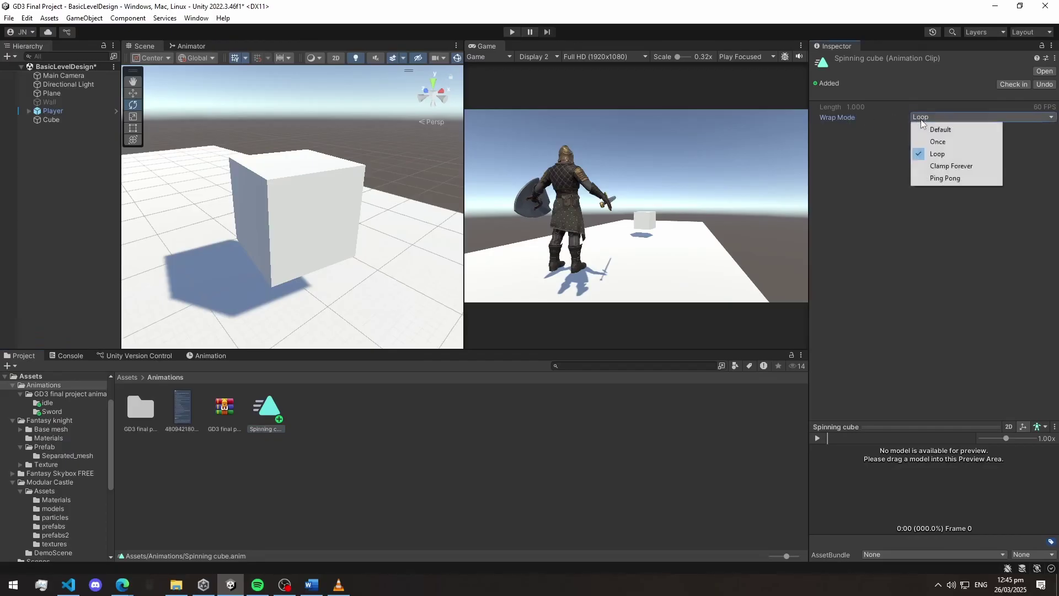
pyautogui.click(924, 155)
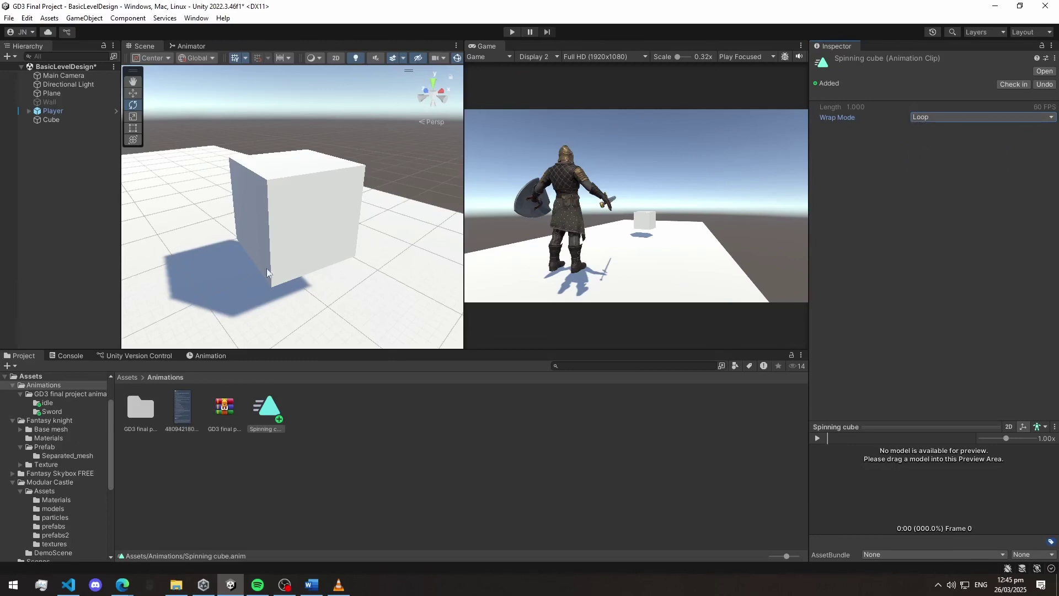
pyautogui.click(513, 31)
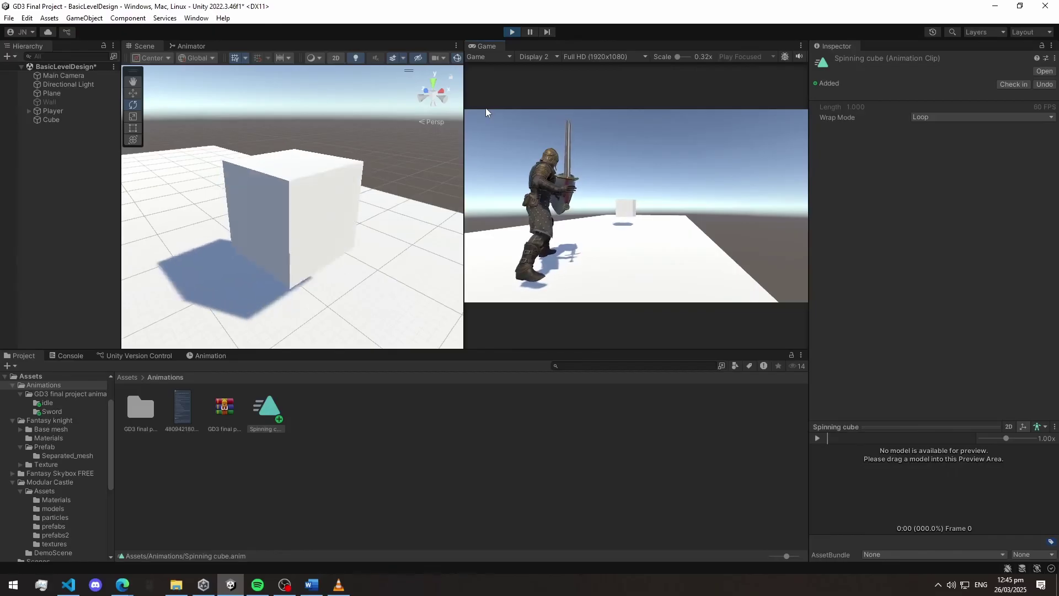
pyautogui.click(512, 32)
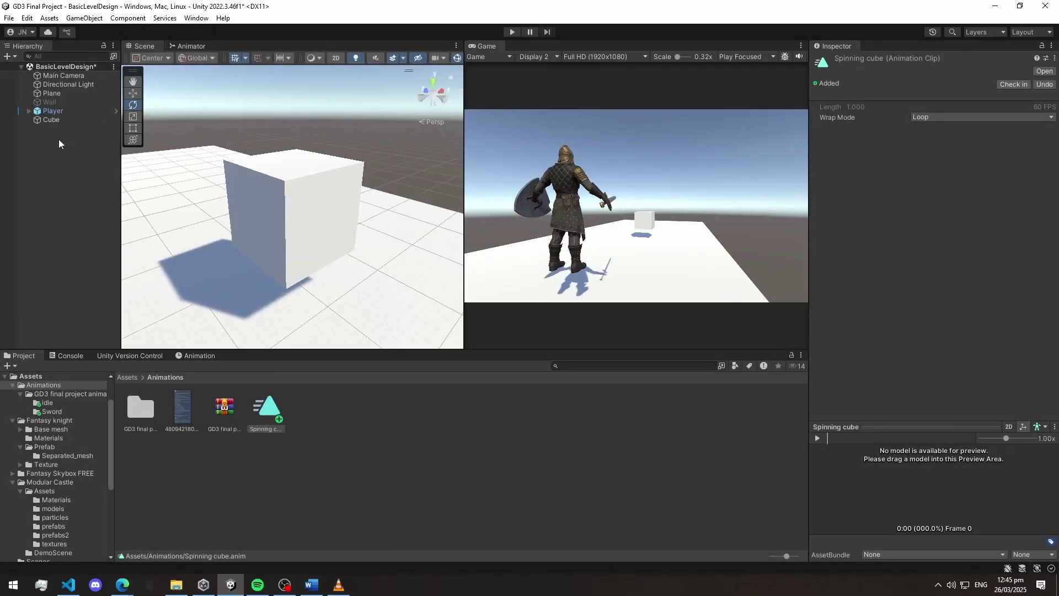
# - Compare the Player's Animator component with the Cube's Animation component, and examine the Player model up close in the scene
pyautogui.click(50, 111)
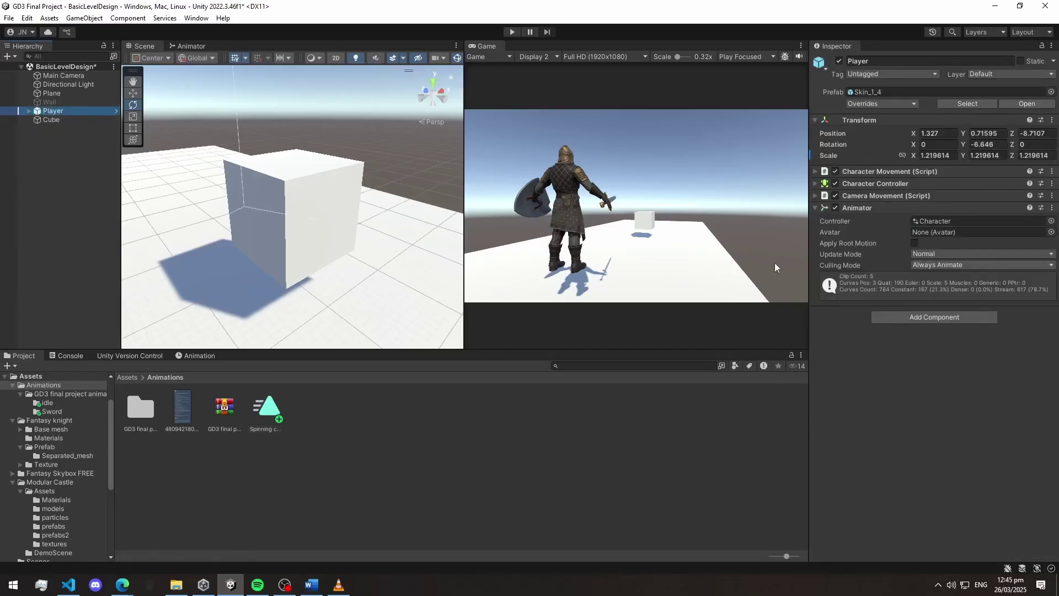
pyautogui.click(47, 118)
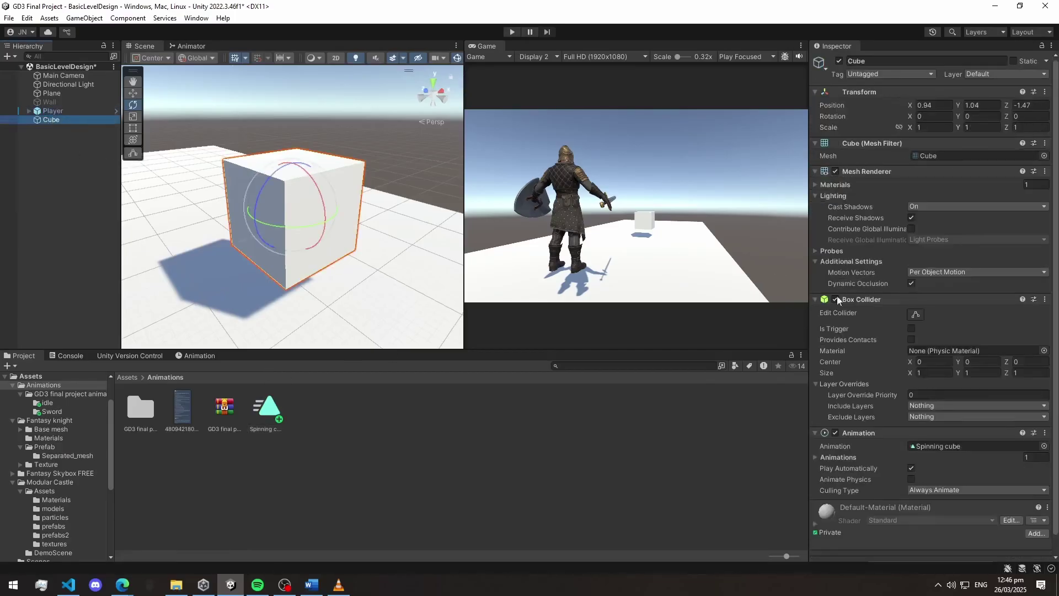
pyautogui.scroll(-1, 903, 326)
pyautogui.click(815, 414)
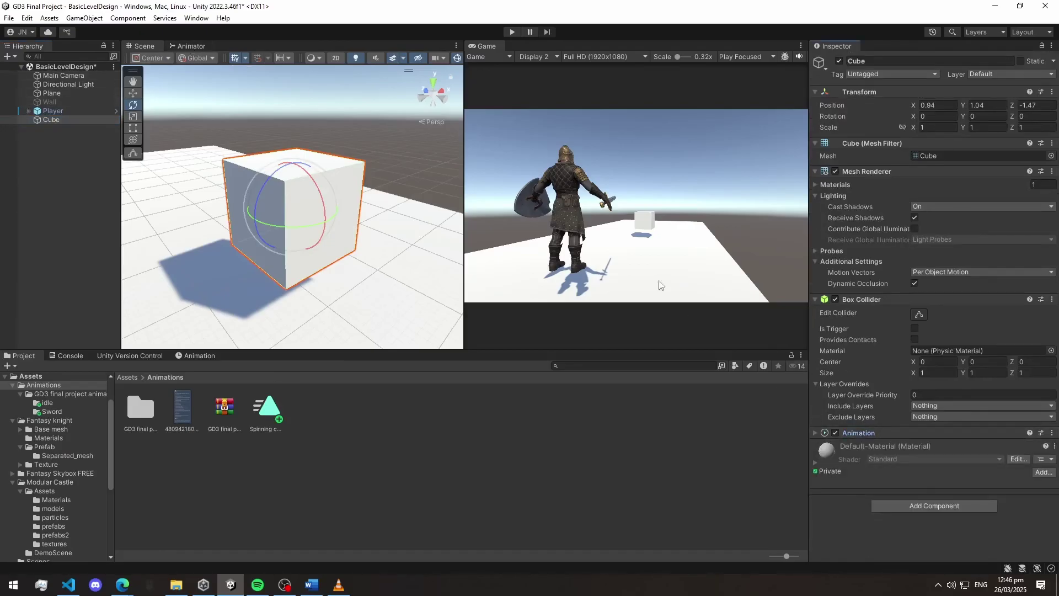
pyautogui.click(49, 114)
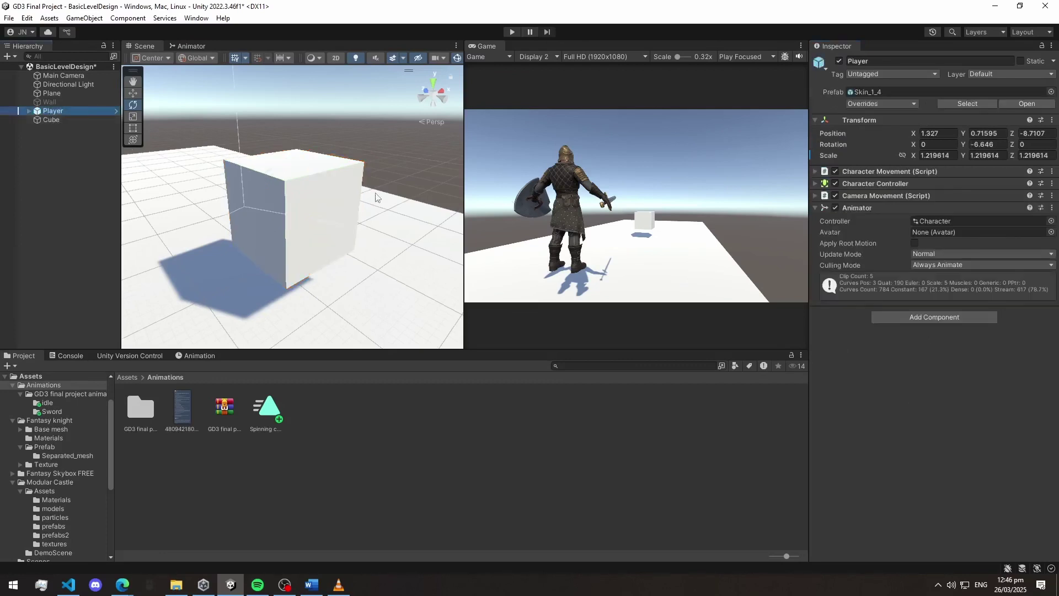
pyautogui.scroll(-5, 203, 166)
pyautogui.scroll(6, 202, 186)
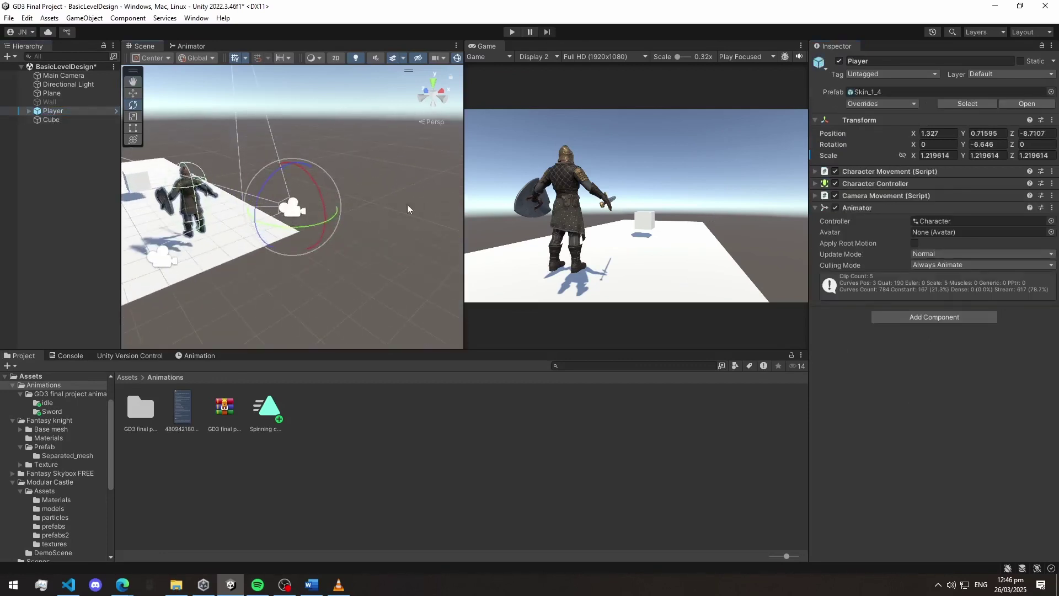
pyautogui.keyDown('alt'); pyautogui.moveTo(210, 209); pyautogui.dragTo(419, 226); pyautogui.keyUp('alt')
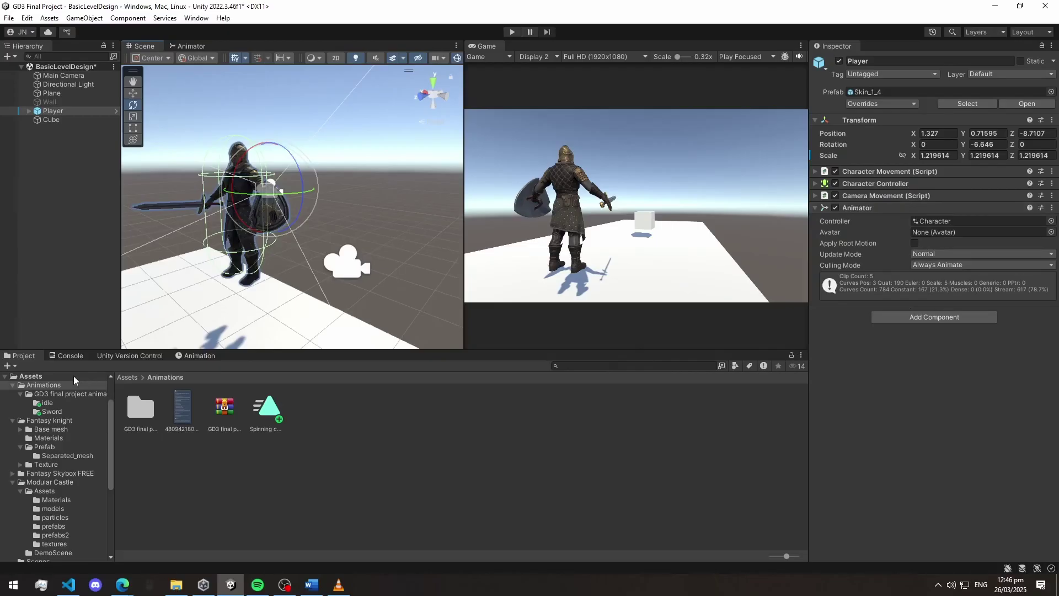
# - Create an Animator Controller named test in the Assets root folder
pyautogui.click(127, 377)
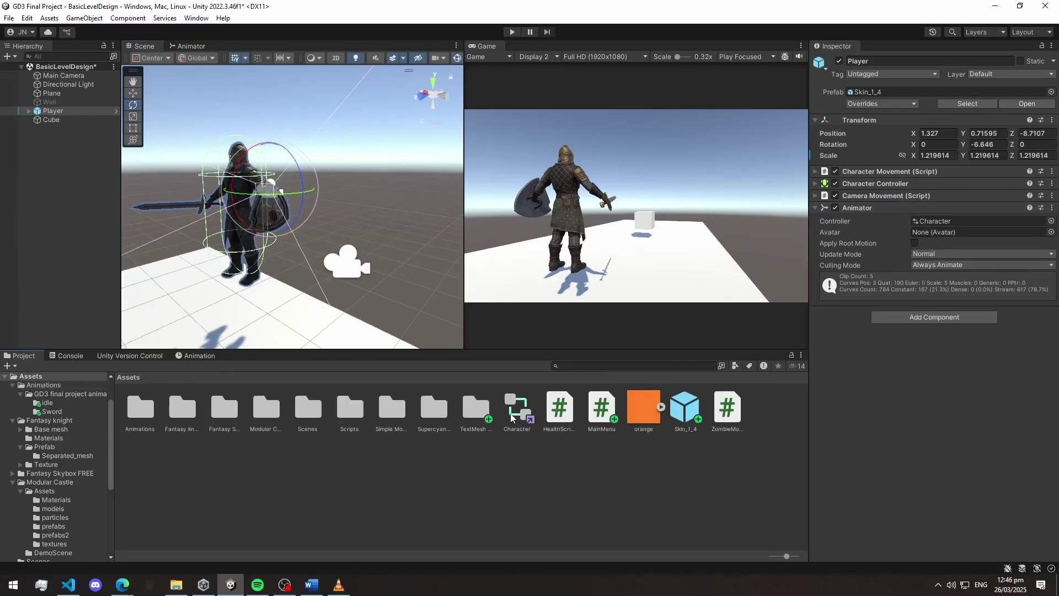
pyautogui.click(527, 420)
pyautogui.rightClick(529, 464)
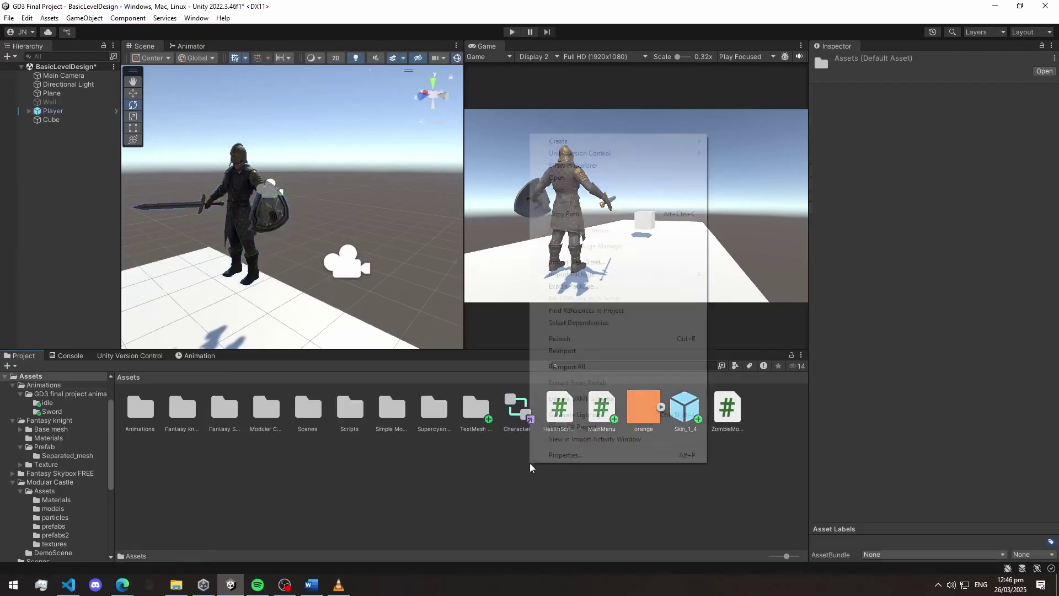
pyautogui.moveTo(568, 141)
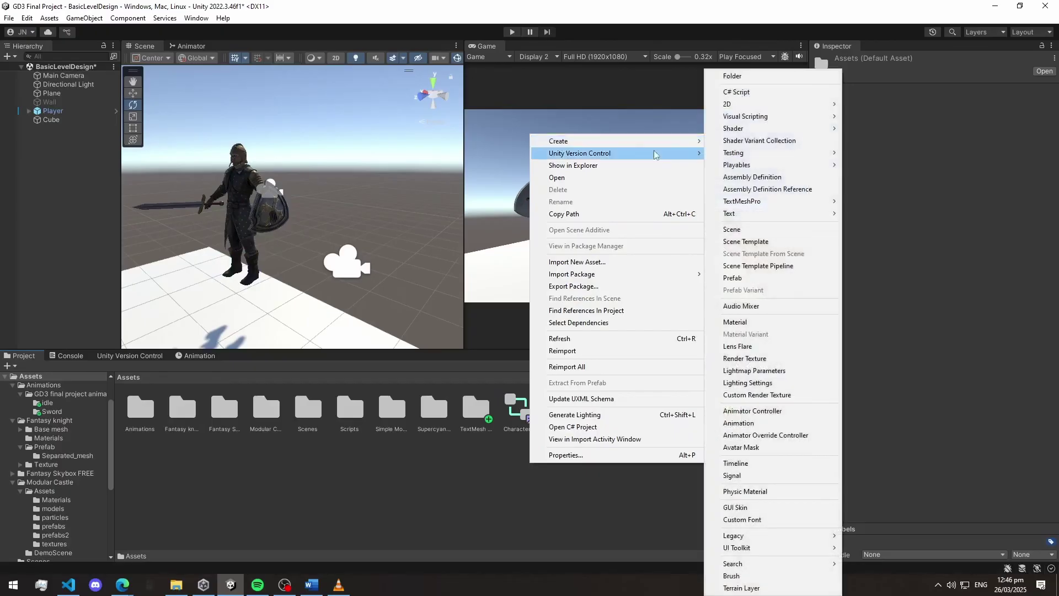
pyautogui.click(748, 410)
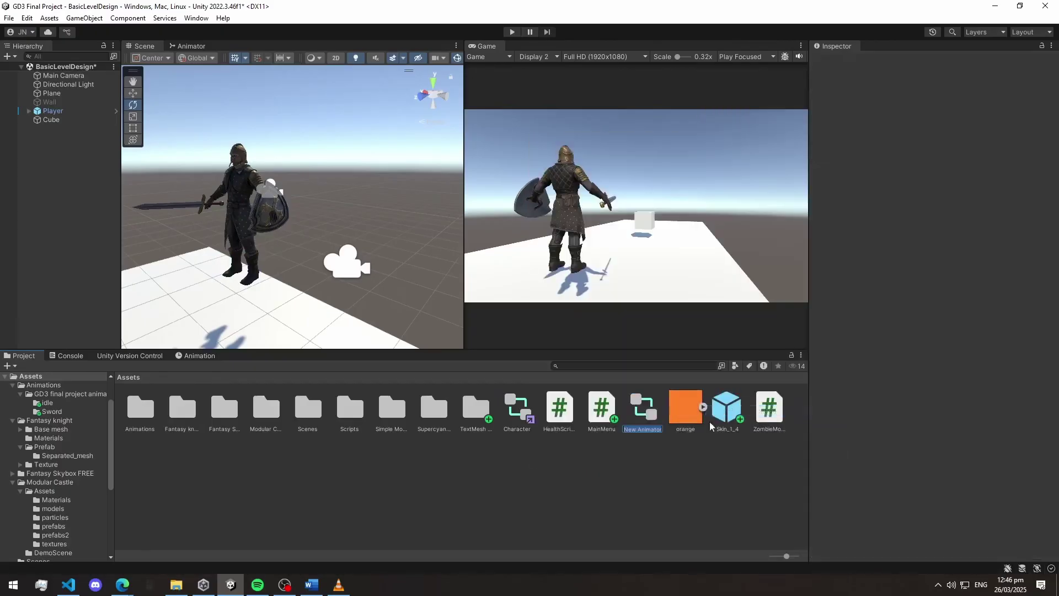
pyautogui.write('tesst')
pyautogui.press('Return')
# - Open the Character controller's state graph and inspect its swordswipe and Blend Tree states
pyautogui.click(518, 410)
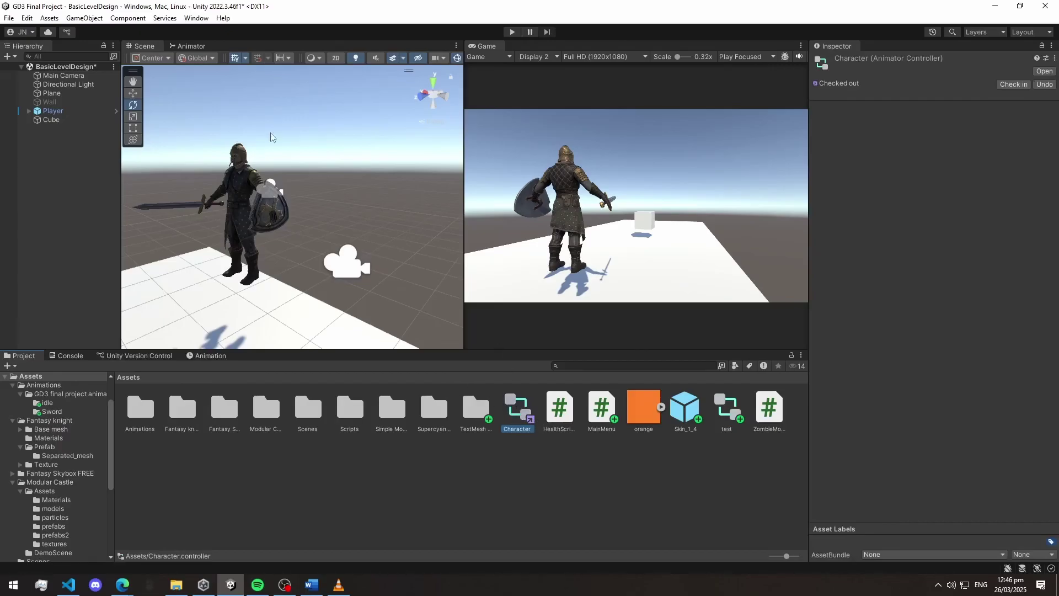
pyautogui.click(193, 45)
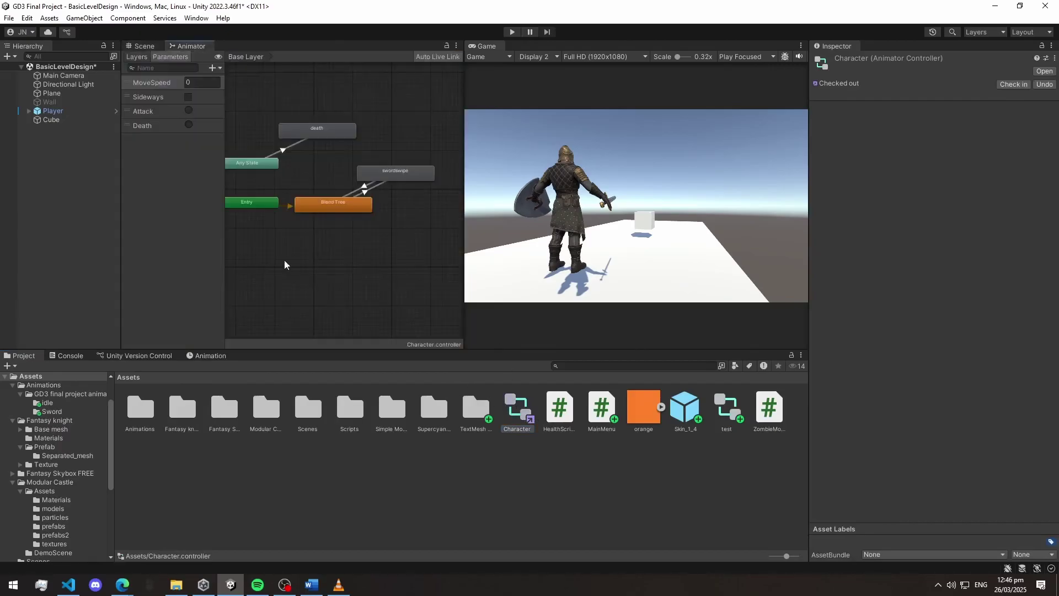
pyautogui.moveTo(300, 260); pyautogui.dragTo(277, 256, button='middle')
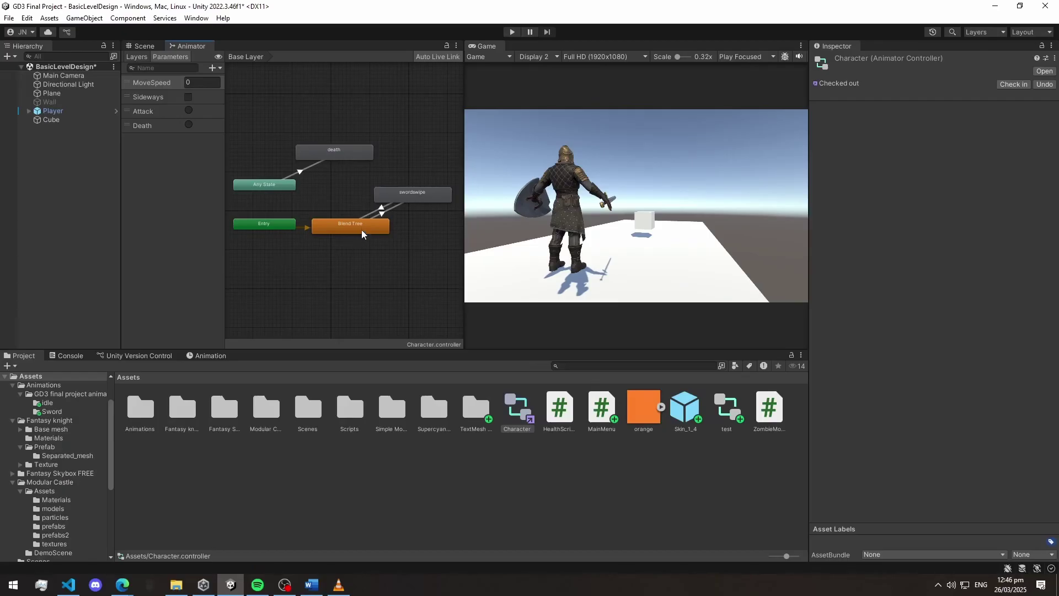
pyautogui.click(410, 192)
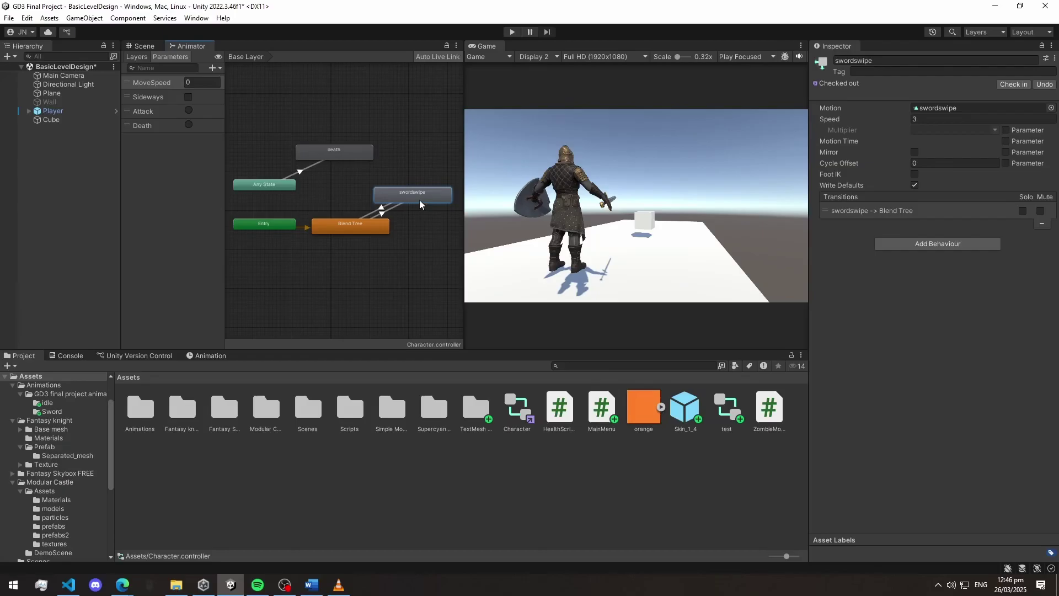
pyautogui.moveTo(353, 224); pyautogui.dragTo(354, 220)
pyautogui.click(369, 242)
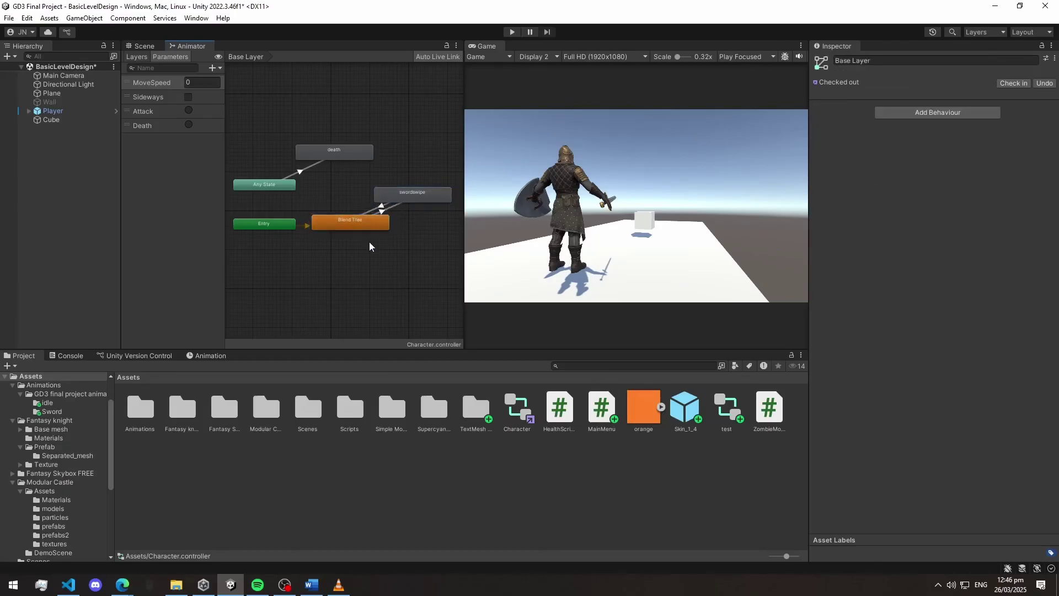
# - Examine the Entry node's default state and the options available for the Blend Tree state
pyautogui.click(276, 224)
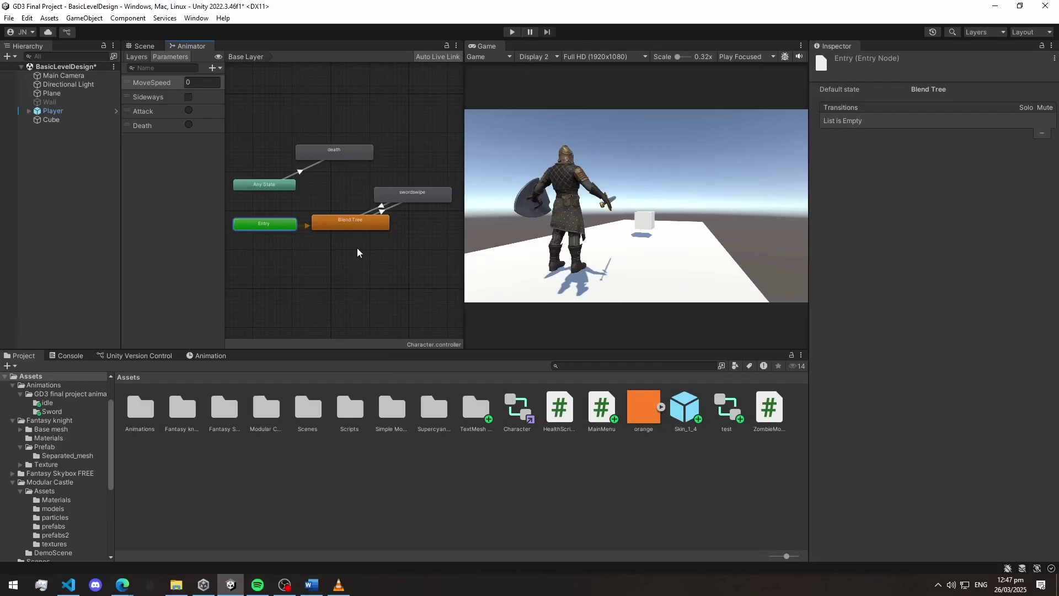
pyautogui.click(330, 226)
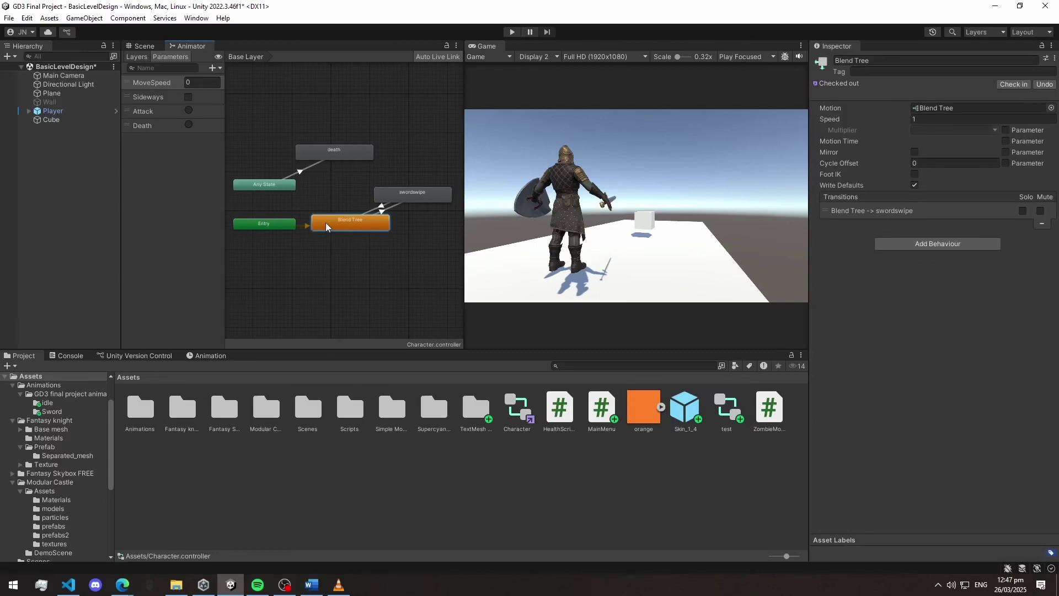
pyautogui.rightClick(325, 226)
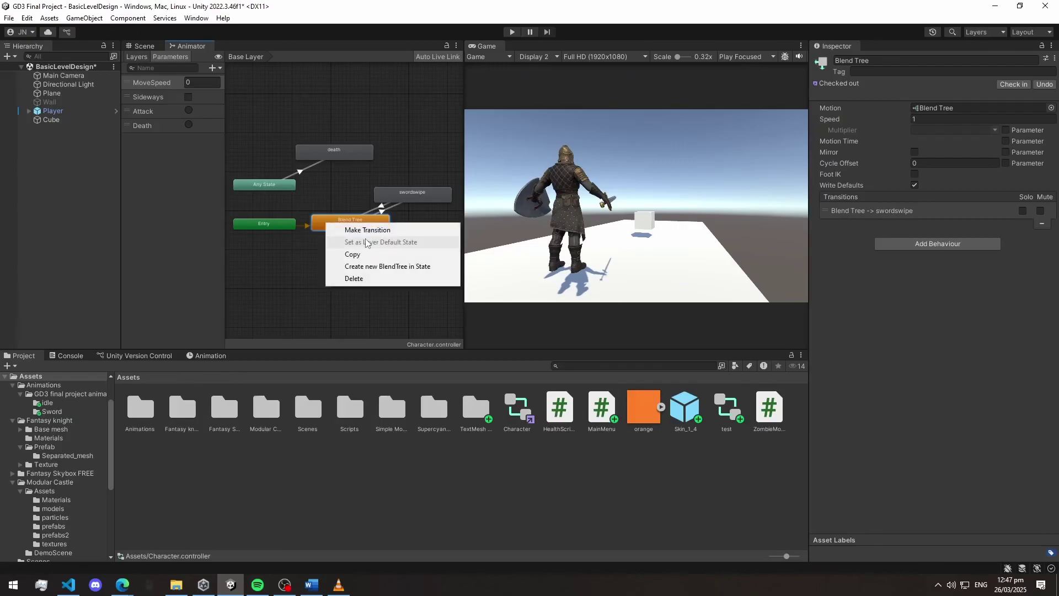
pyautogui.click(321, 238)
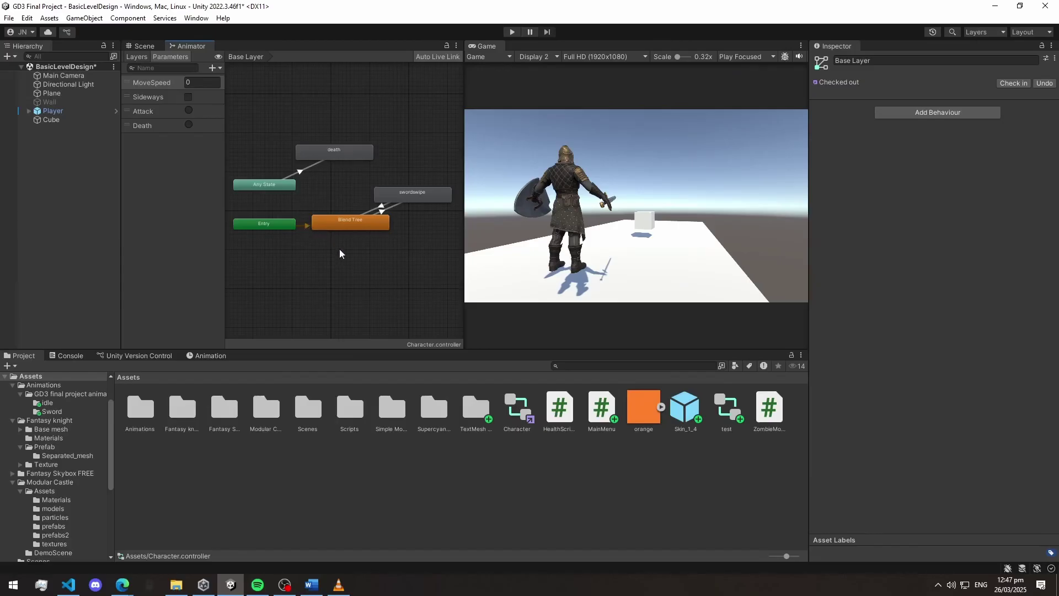
pyautogui.click(347, 225)
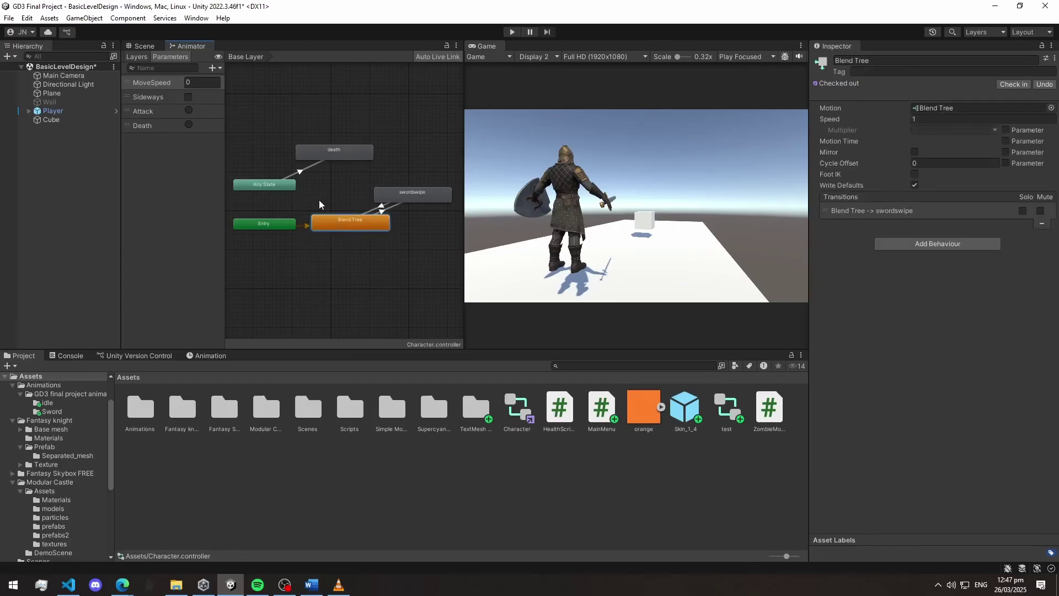
# - Look inside the Blend Tree at its idle, running1 and mixamo.com motions, its blend settings, and the parameter types that can be added
pyautogui.doubleClick(332, 226)
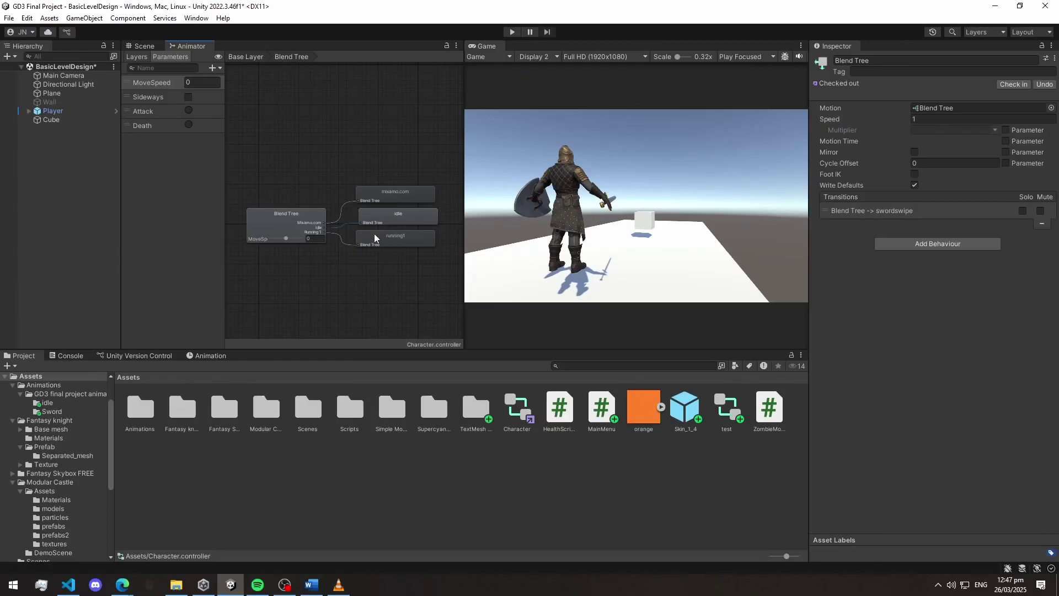
pyautogui.click(389, 223)
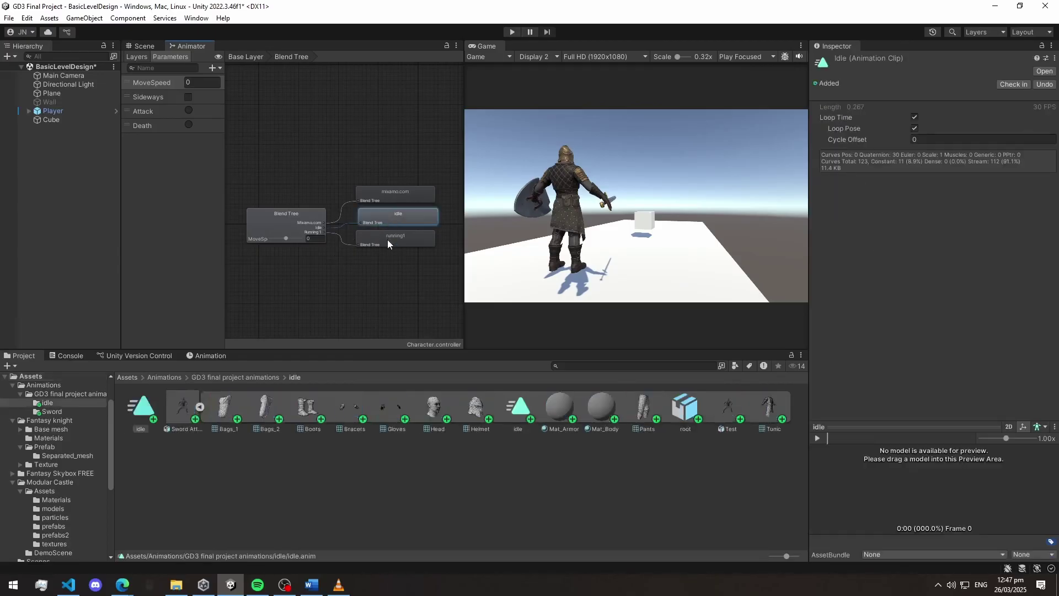
pyautogui.click(391, 240)
pyautogui.click(405, 198)
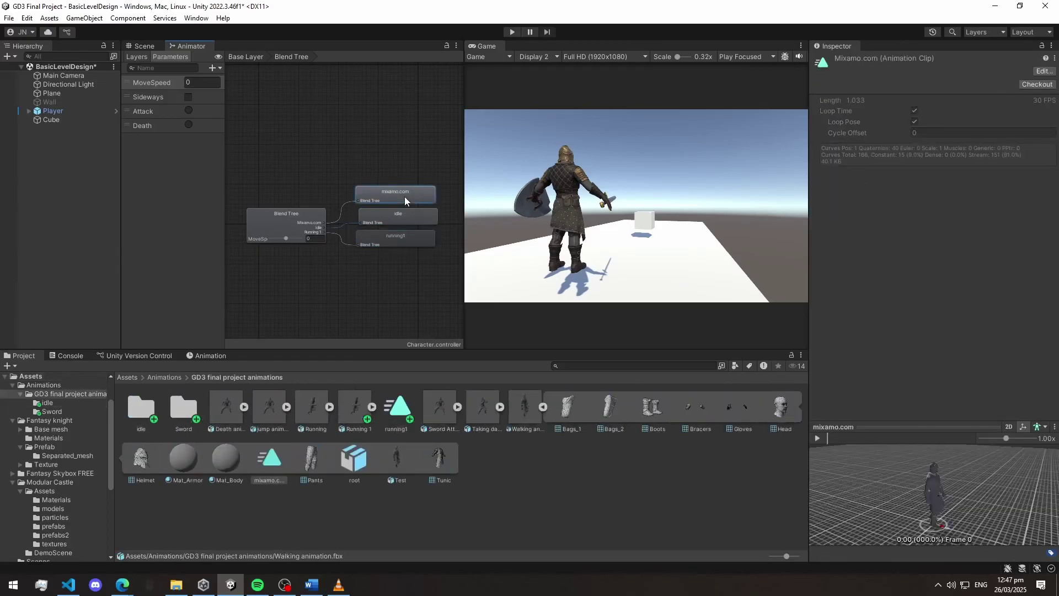
pyautogui.click(268, 222)
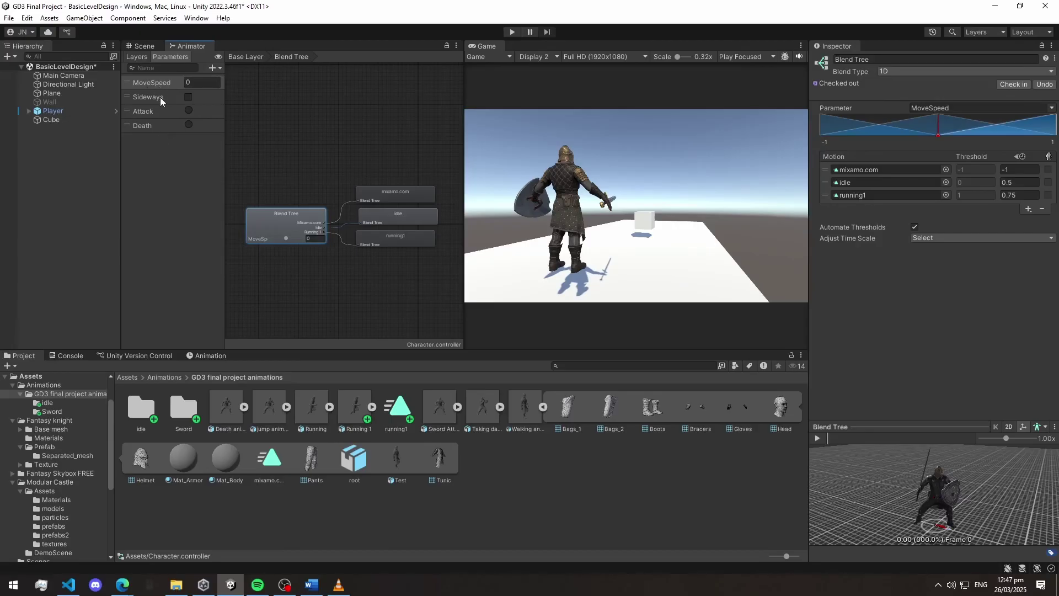
pyautogui.click(215, 68)
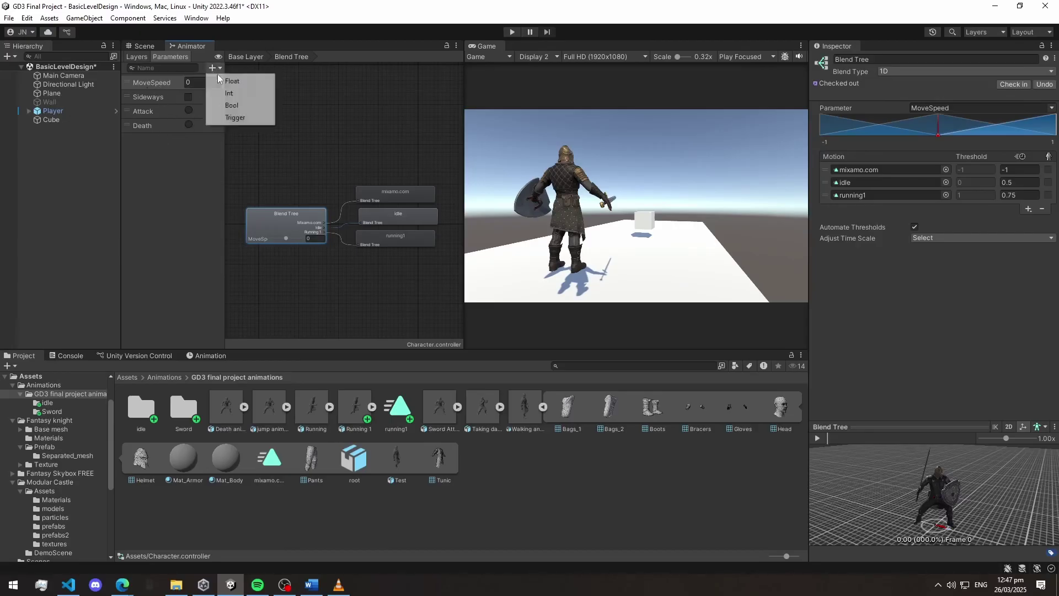
pyautogui.click(204, 173)
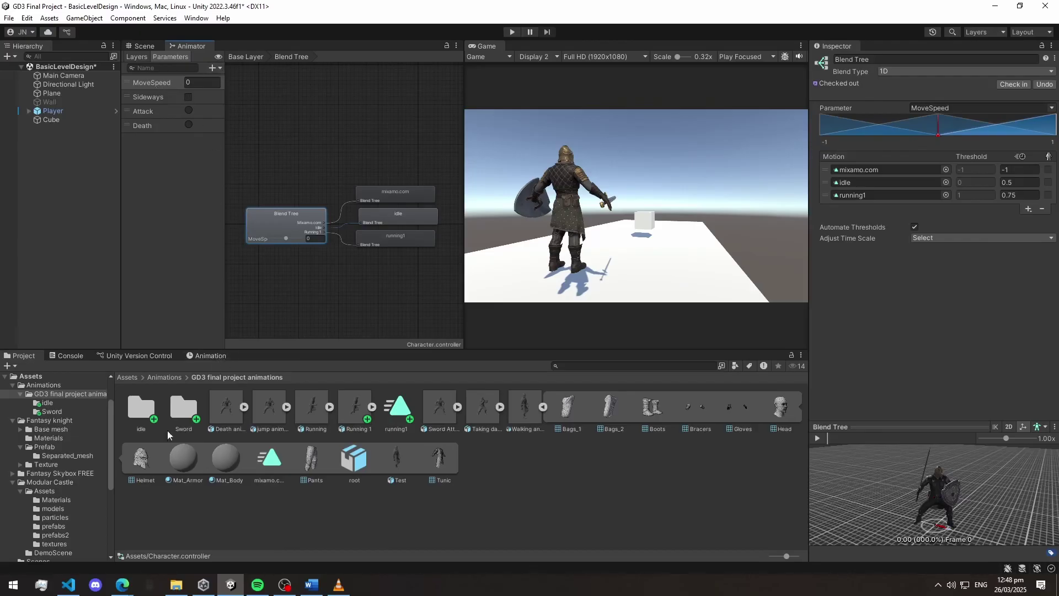
# - Switch to CharacterMovement.cs in Visual Studio Code and examine how moveX and moveZ read the Horizontal and Vertical axes
pyautogui.click(69, 583)
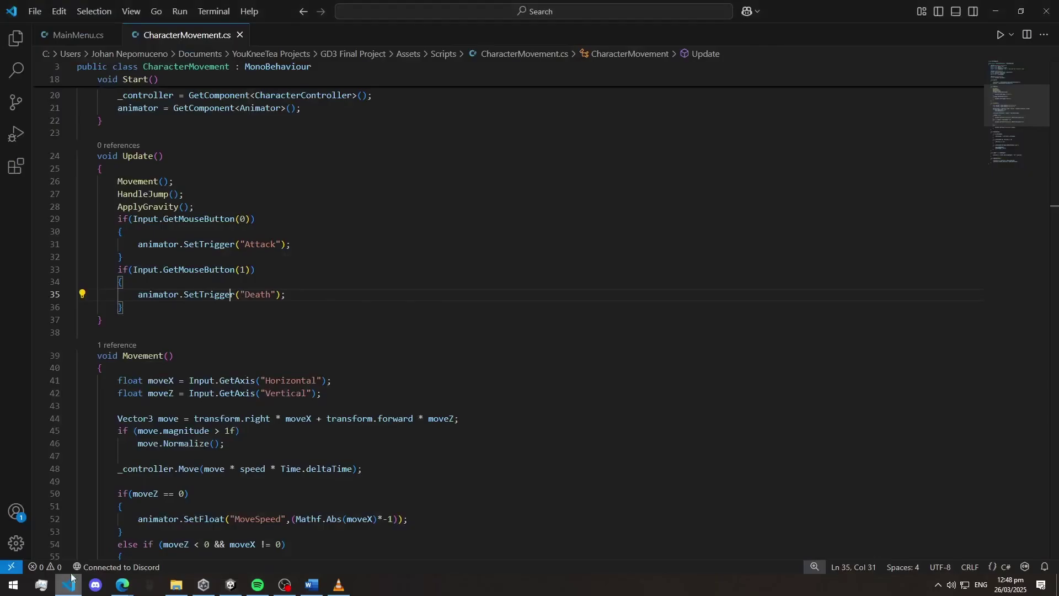
pyautogui.scroll(-2, 253, 281)
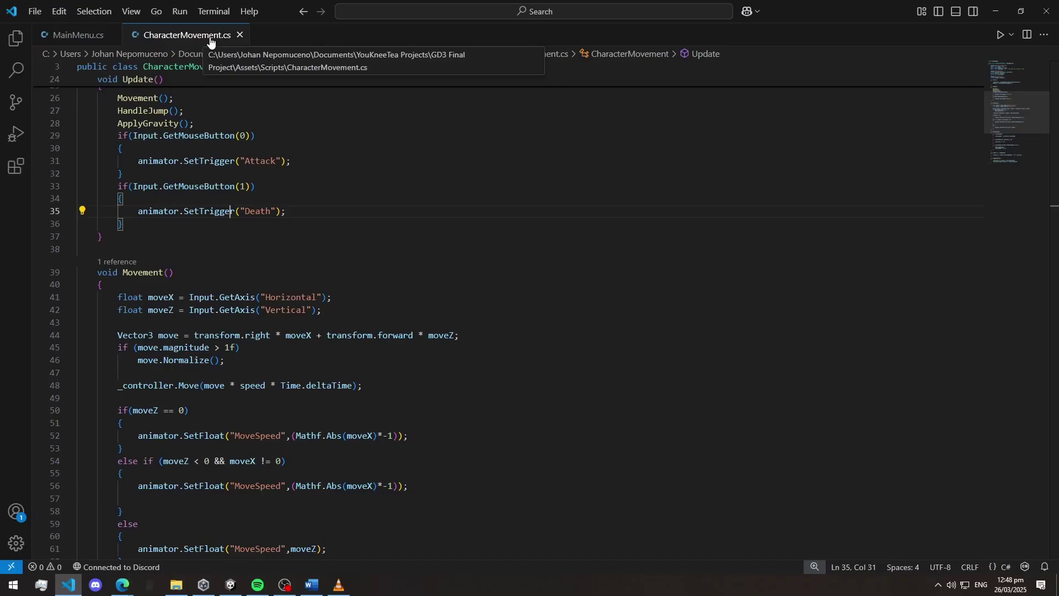
pyautogui.moveTo(149, 298); pyautogui.dragTo(174, 311)
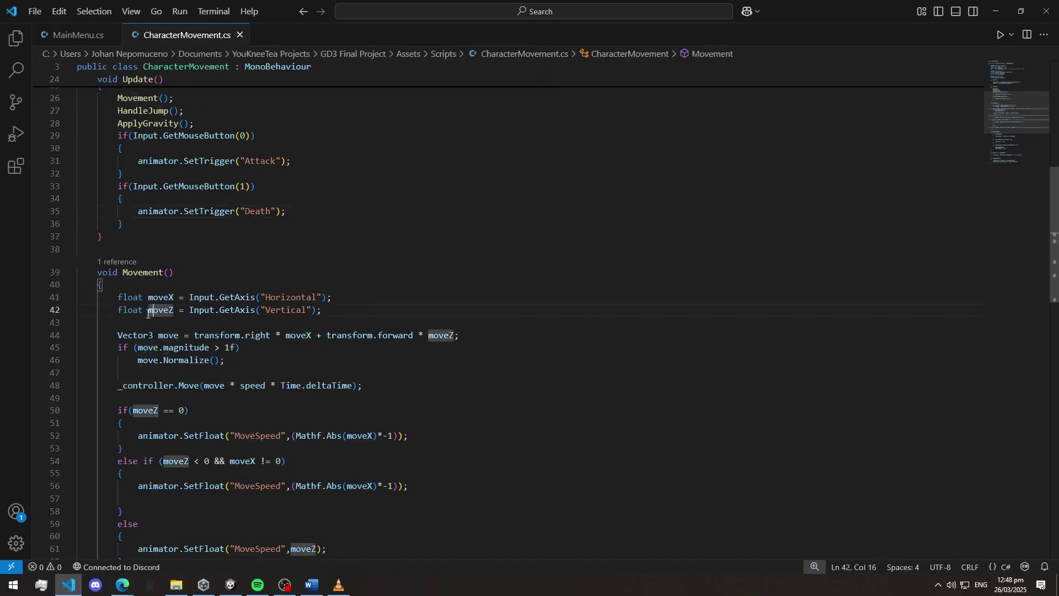
pyautogui.click(223, 302)
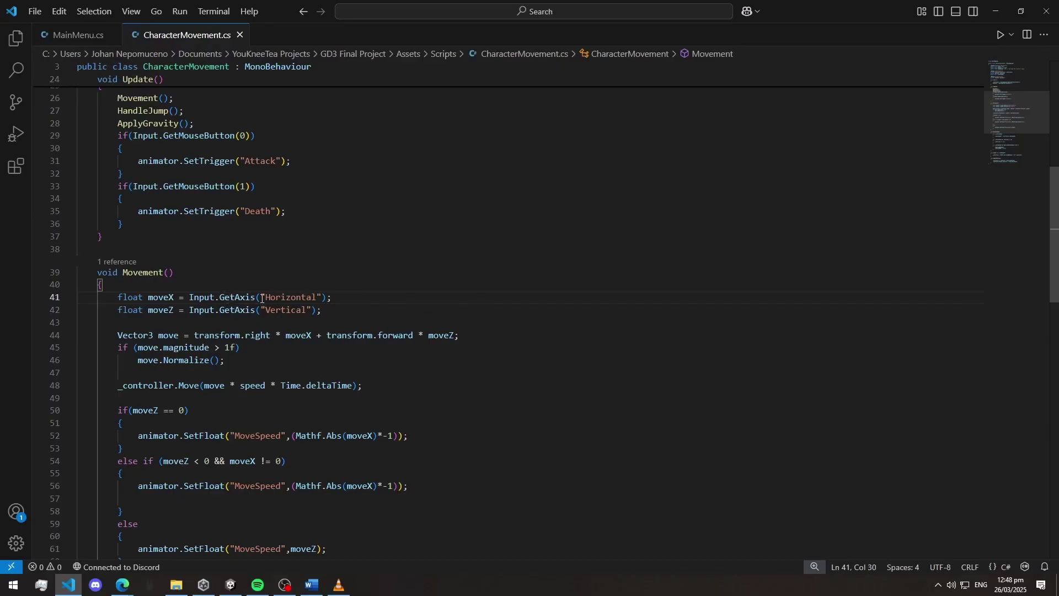
pyautogui.scroll(-2, 263, 298)
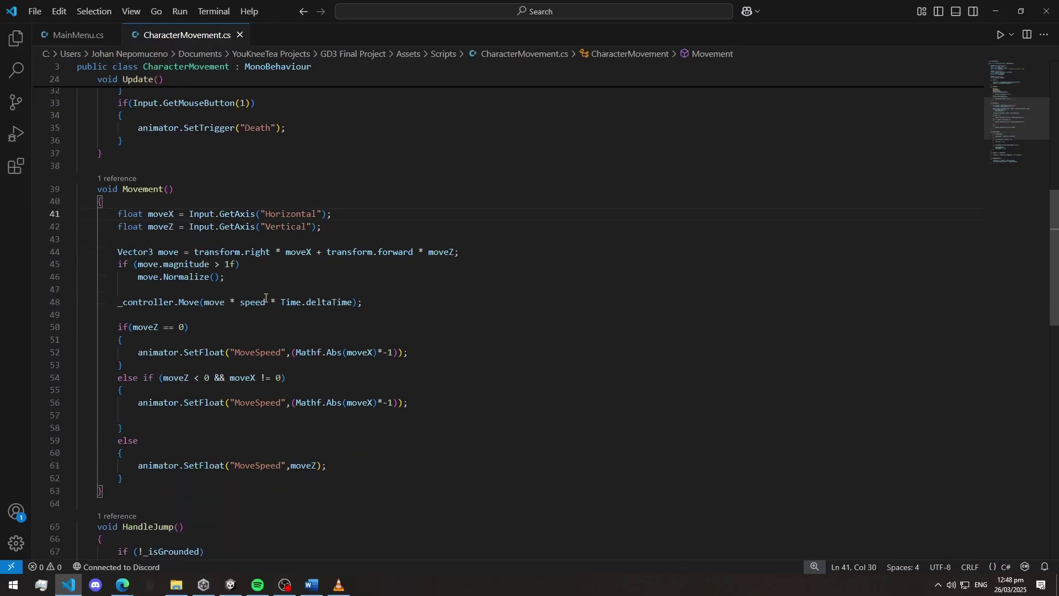
# - Examine the private Animator variable's declaration and its GetComponent assignment in the Start method
pyautogui.scroll(10, 266, 298)
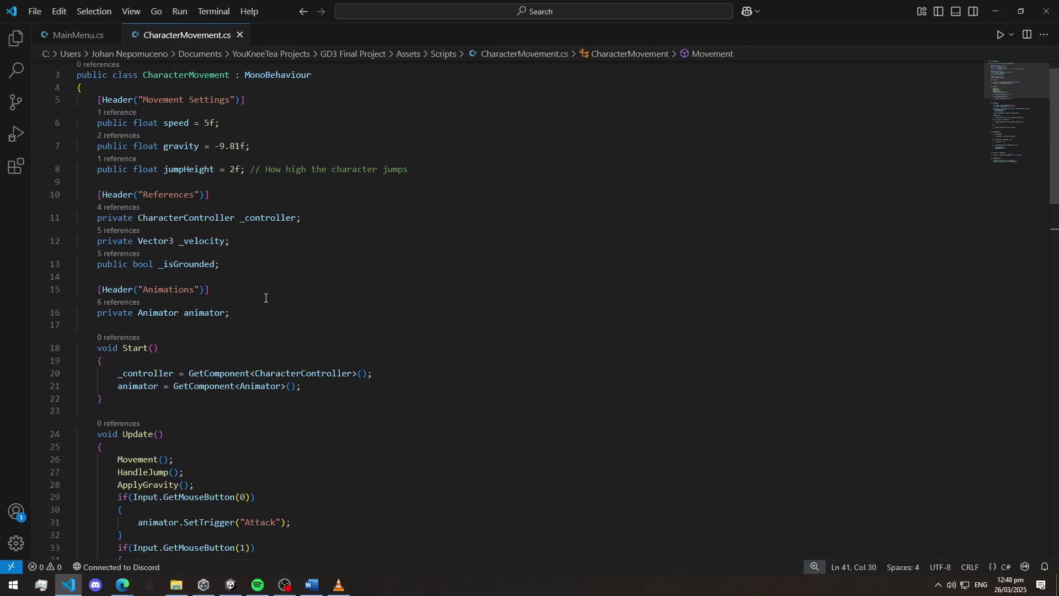
pyautogui.click(151, 313)
pyautogui.click(110, 316)
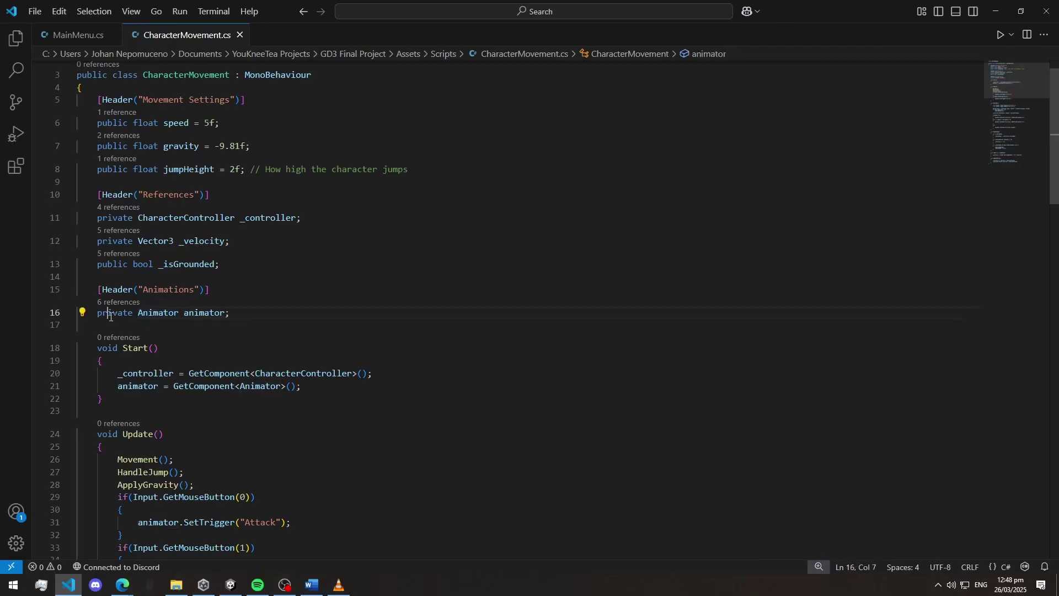
pyautogui.doubleClick(204, 314)
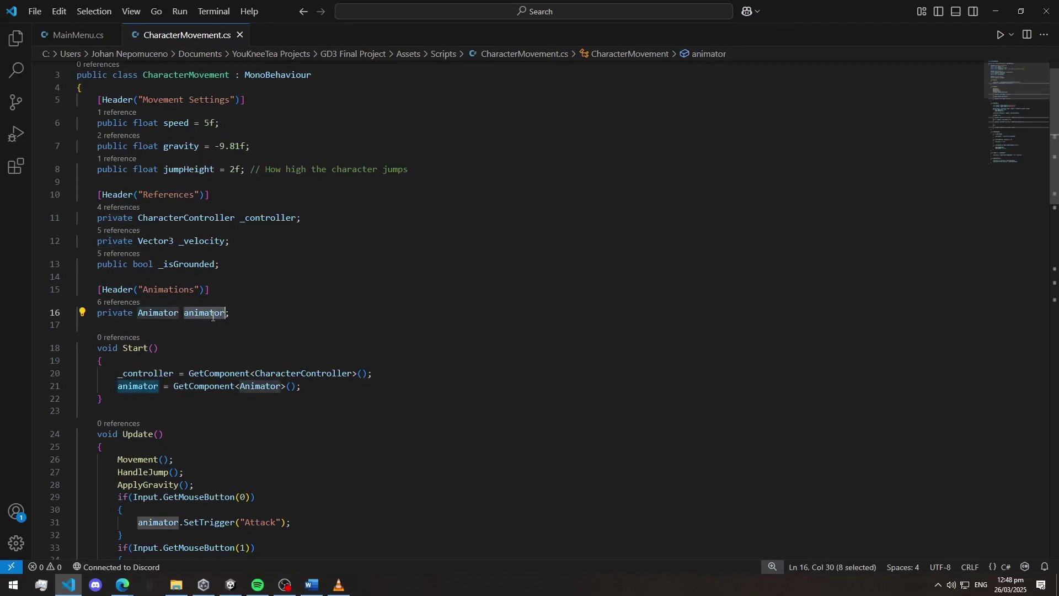
pyautogui.doubleClick(138, 386)
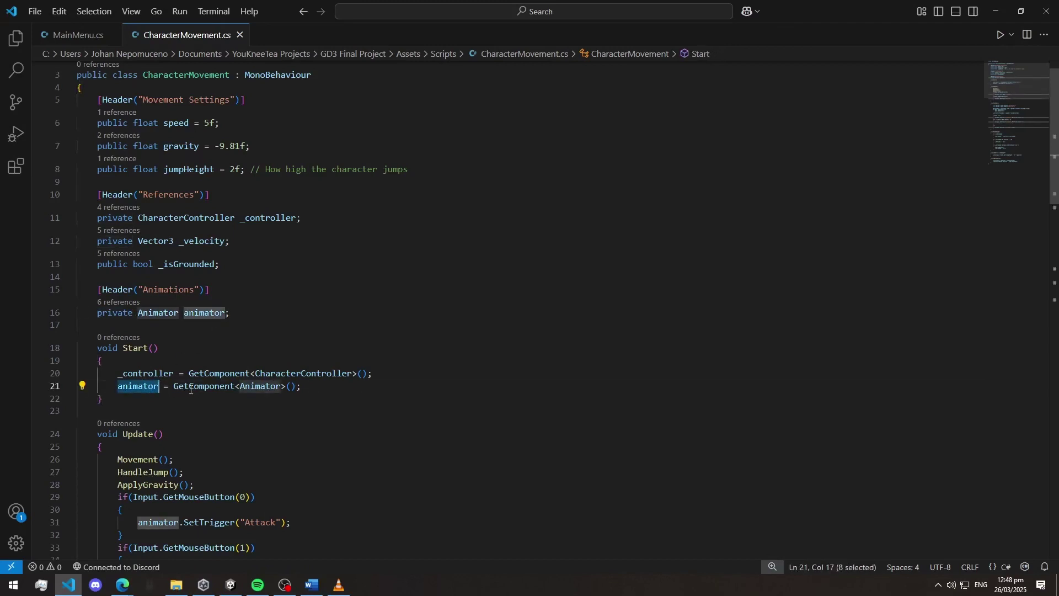
pyautogui.click(190, 390)
pyautogui.click(270, 386)
pyautogui.scroll(-5, 288, 375)
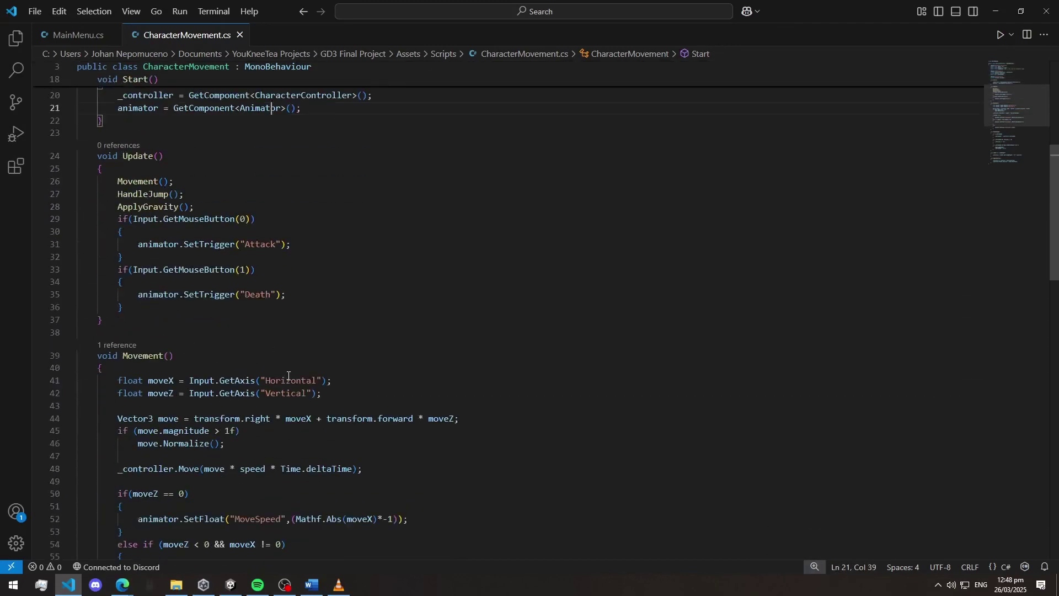
# - Compare the SetFloat calls in the Movement method with the MoveSpeed parameter in Unity's Animator
pyautogui.scroll(-4, 287, 375)
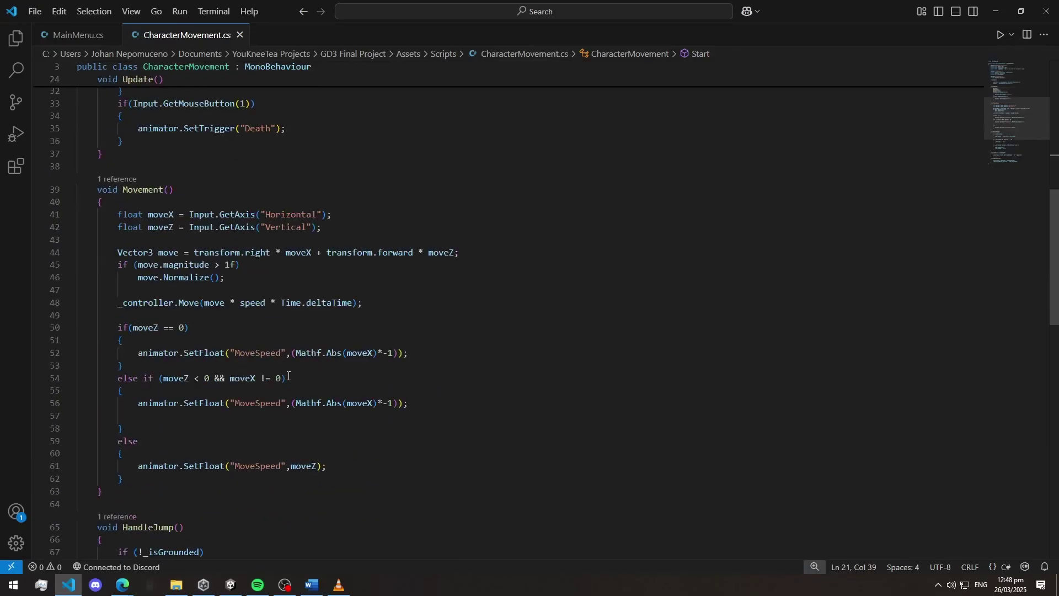
pyautogui.click(205, 353)
pyautogui.hotkey('alt', 'Tab')
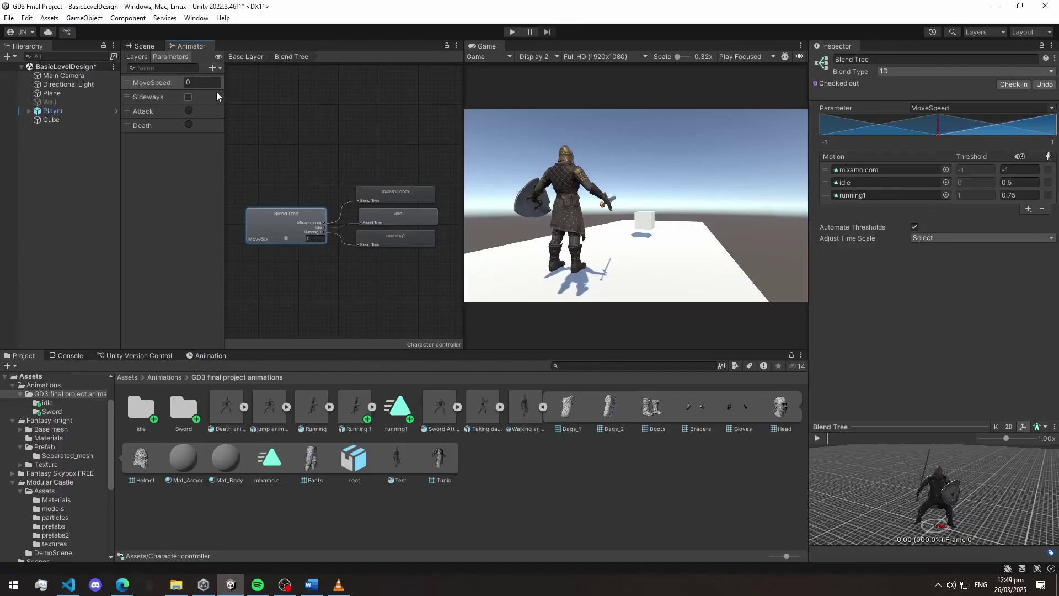
pyautogui.hotkey('alt', 'Tab')
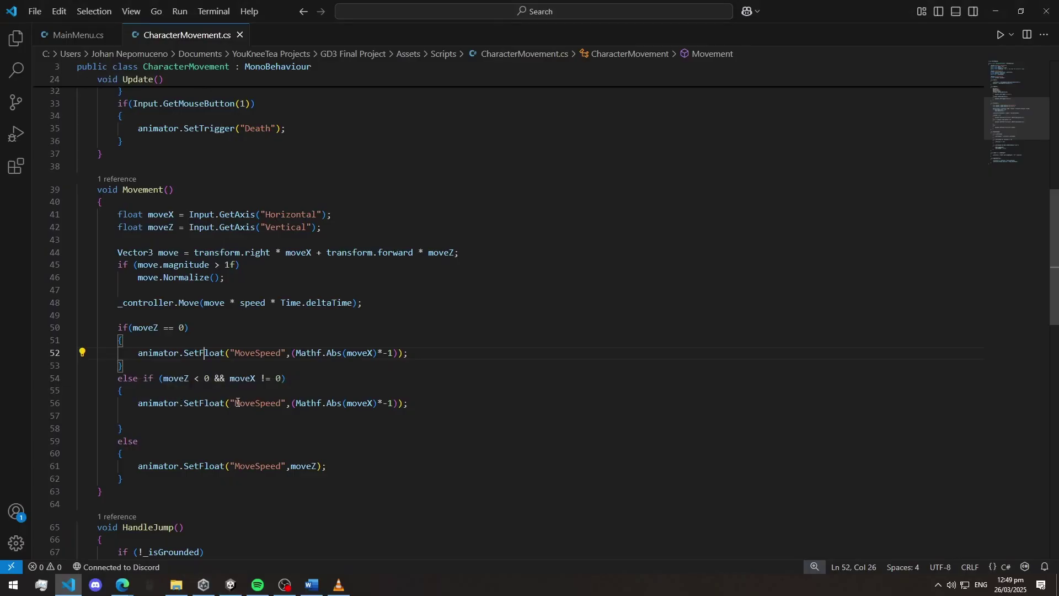
pyautogui.hotkey('alt', 'Tab')
pyautogui.hotkey('alt', 'Tab')
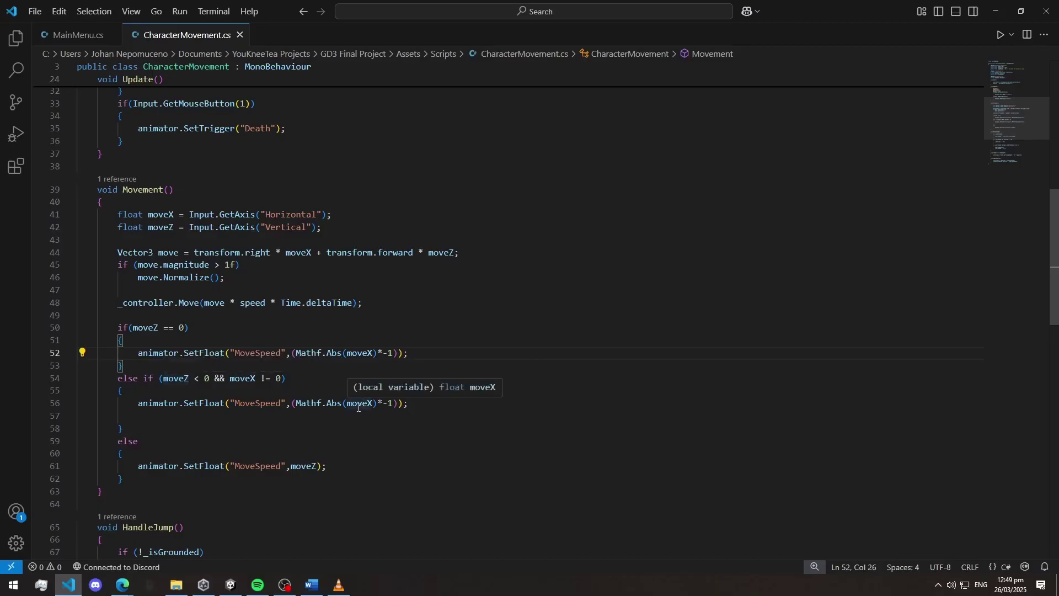
pyautogui.click(204, 467)
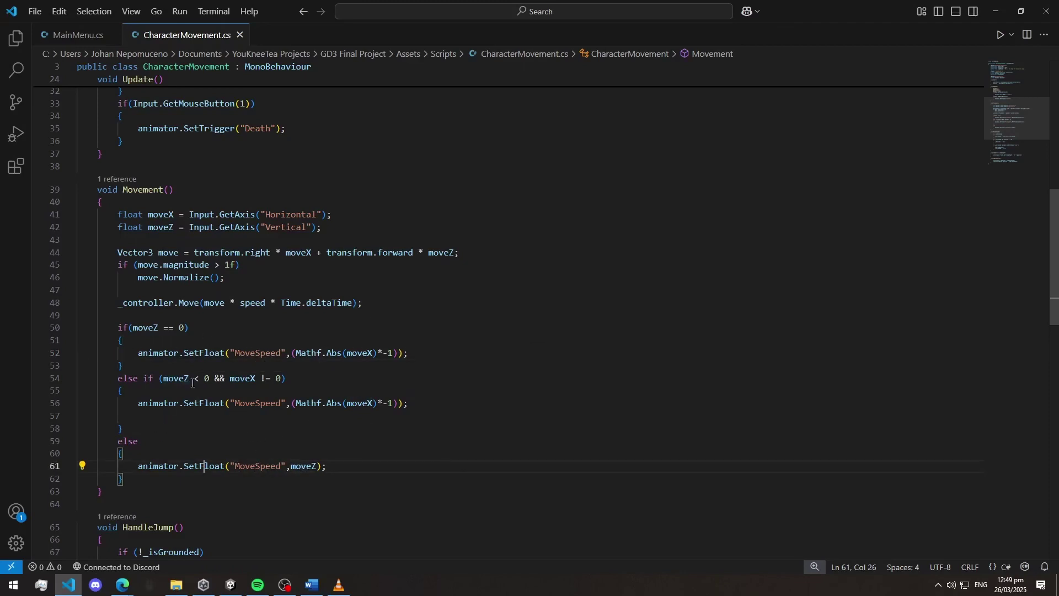
# - Return to Unity and inspect the Blend Tree's idle motion and its motion thresholds
pyautogui.hotkey('alt', 'Tab')
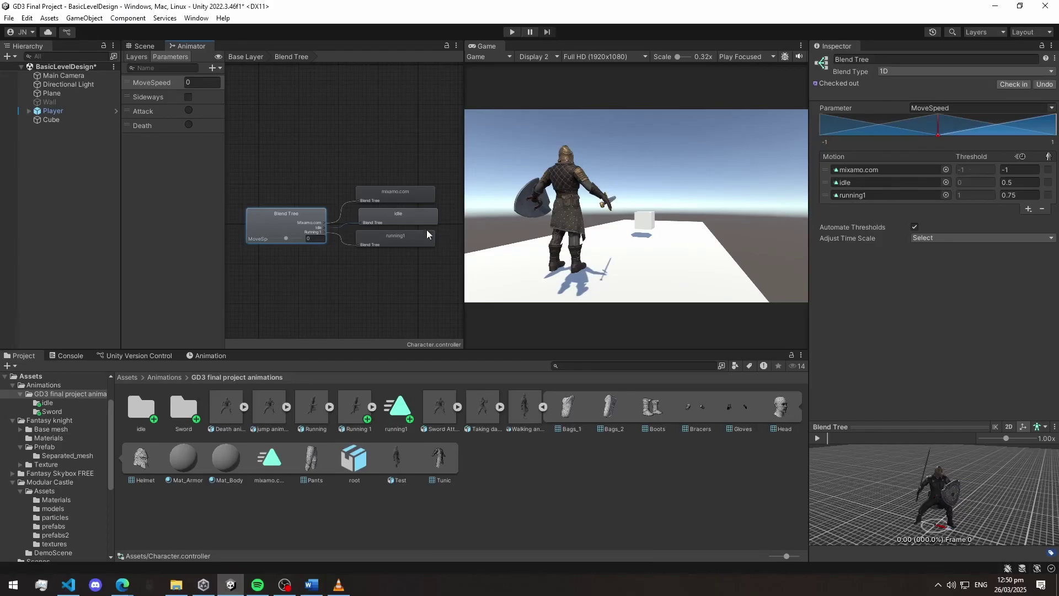
pyautogui.scroll(3, 397, 223)
pyautogui.scroll(-2, 386, 218)
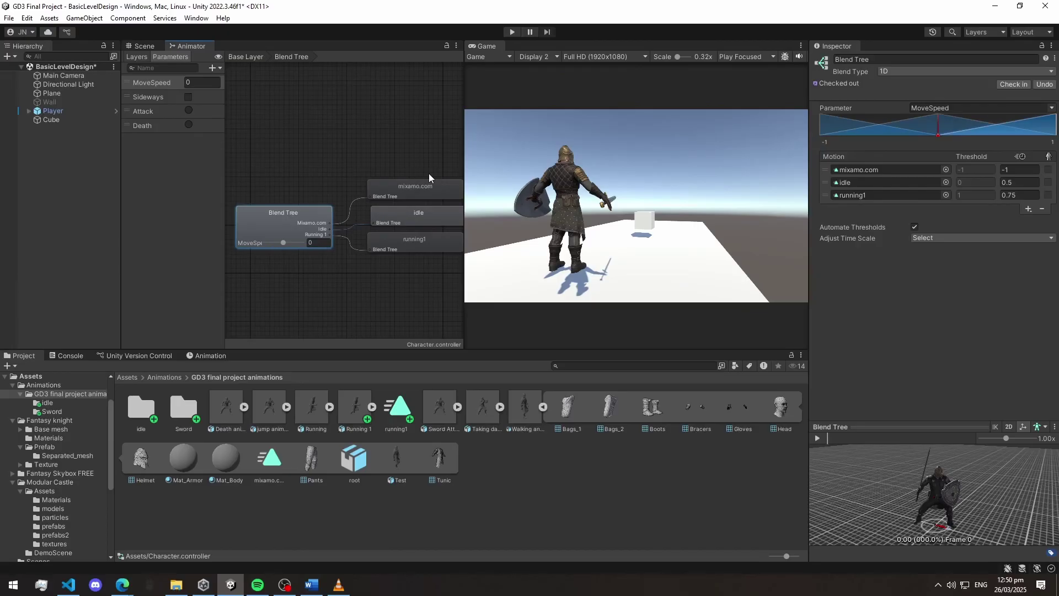
pyautogui.click(398, 210)
pyautogui.click(298, 219)
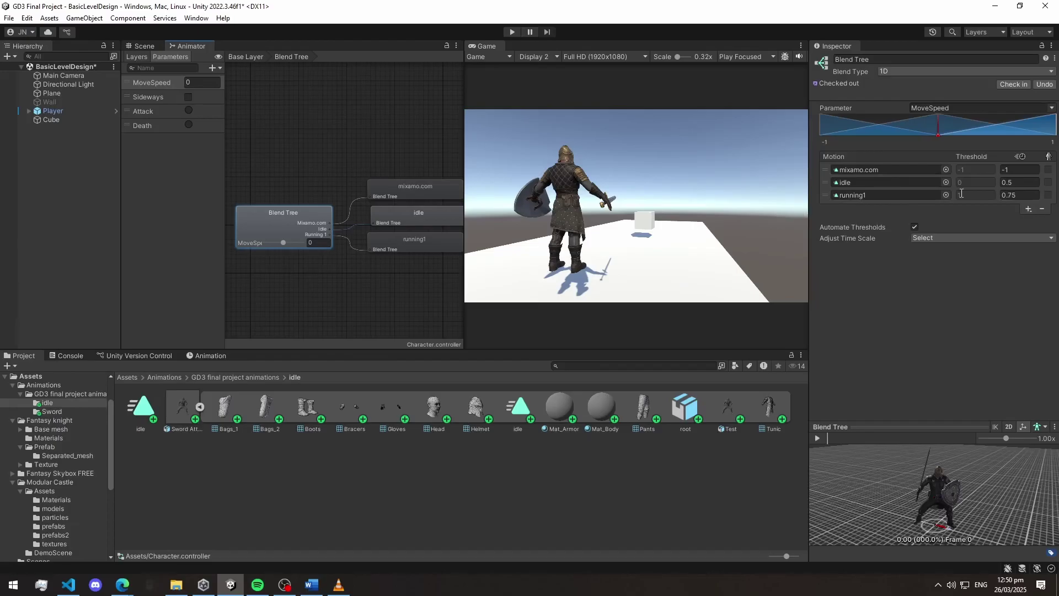
# - Play-test the Player with MoveSpeed varying between 1, 0 and -1, watch the blended animations beside a widened Animator graph, and stop the game
pyautogui.click(512, 32)
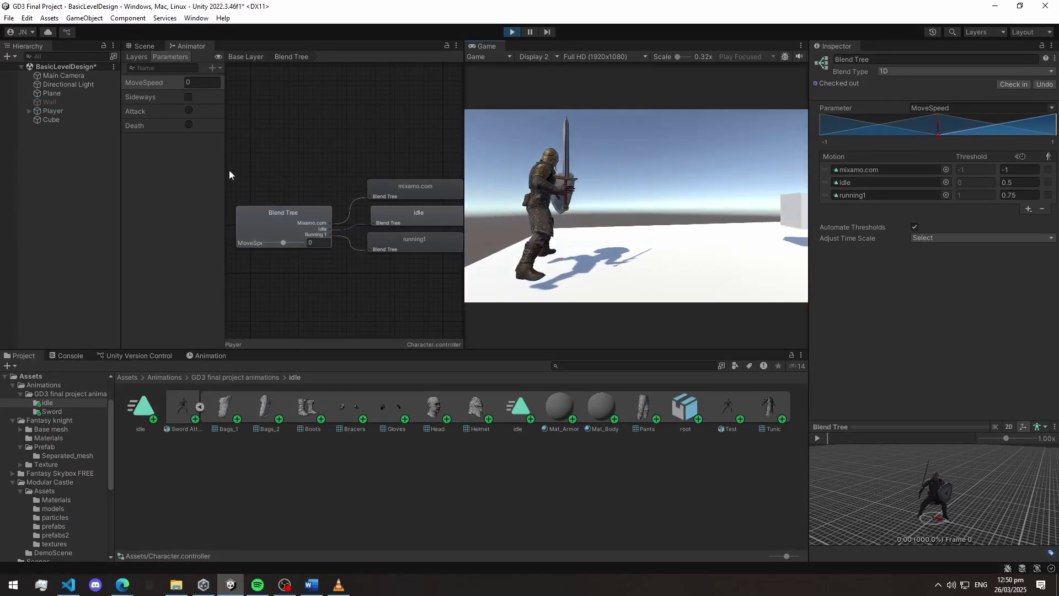
pyautogui.moveTo(225, 170); pyautogui.dragTo(209, 170)
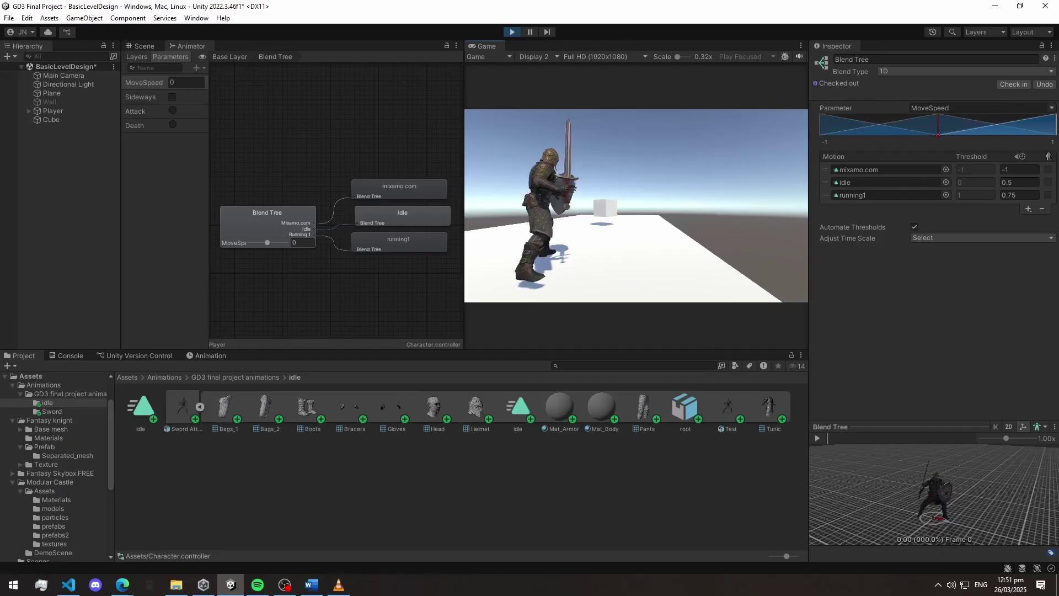
pyautogui.press('Escape')
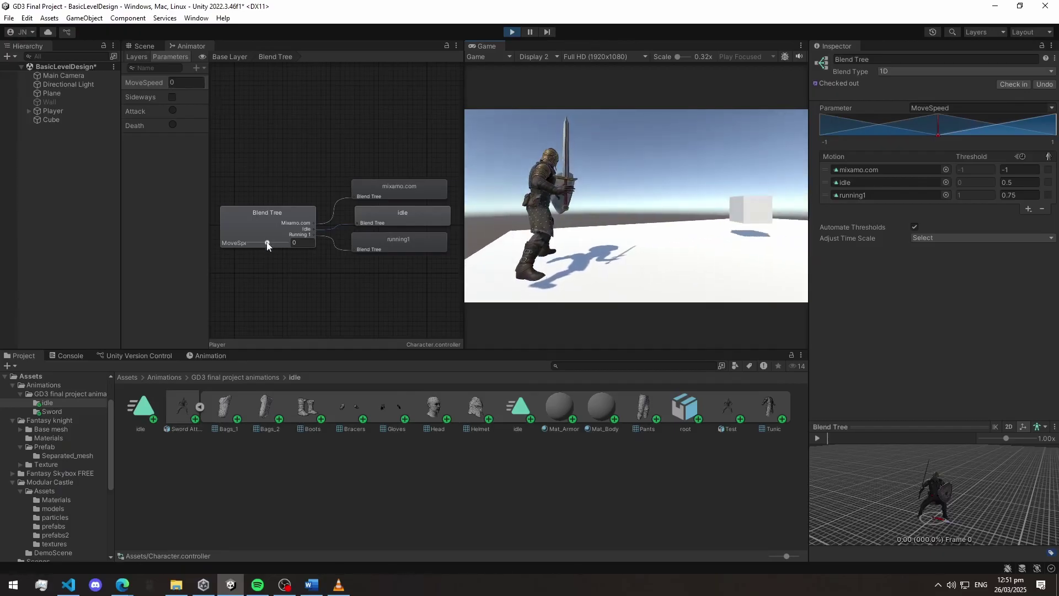
pyautogui.moveTo(267, 243); pyautogui.dragTo(286, 243)
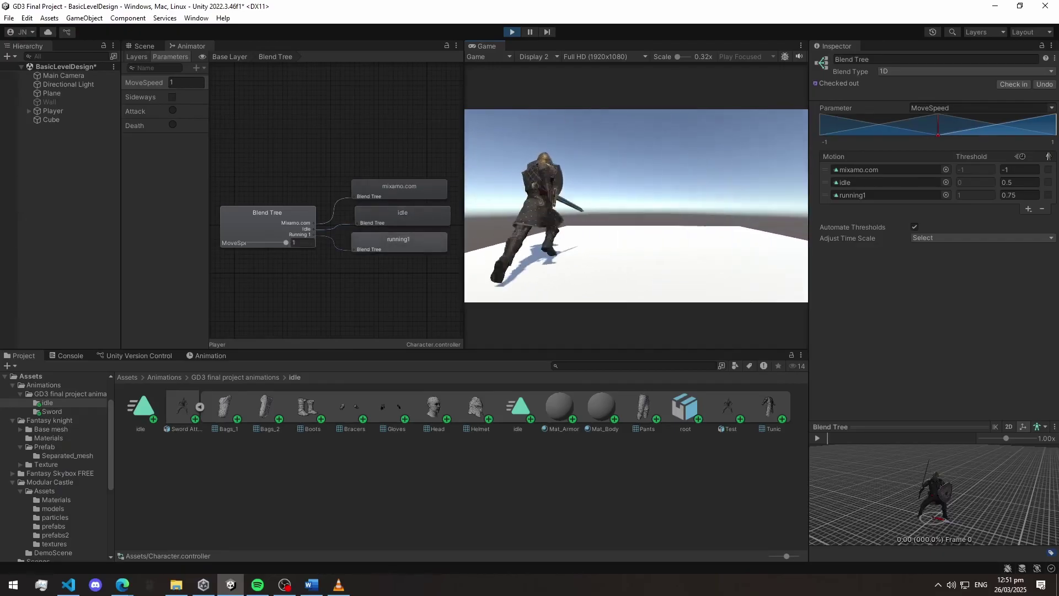
pyautogui.moveTo(286, 243)
pyautogui.mouseDown()
pyautogui.moveTo(267, 242)
pyautogui.moveTo(286, 242)
pyautogui.mouseUp()
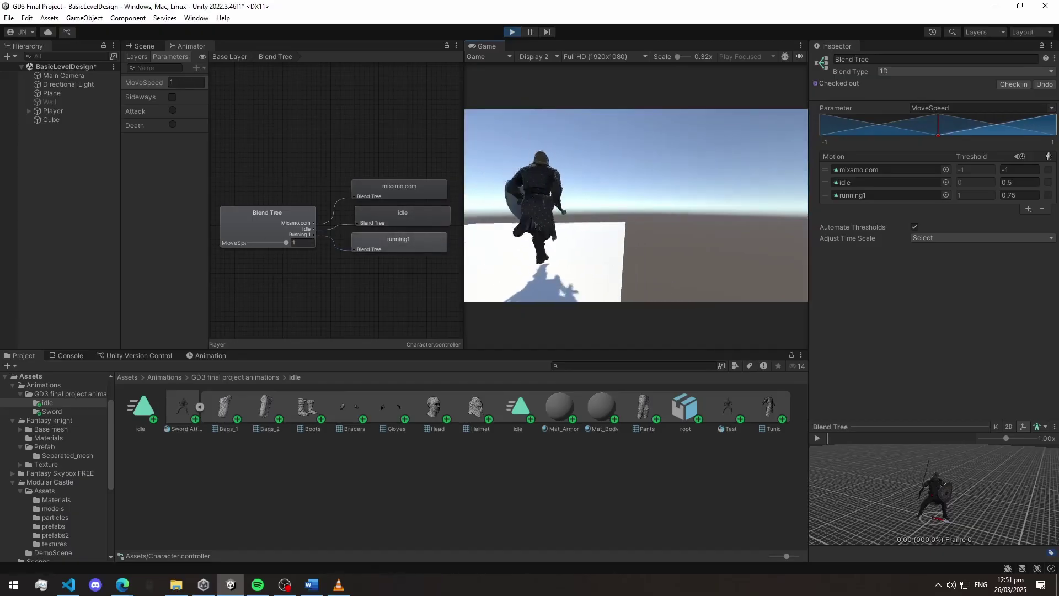
pyautogui.moveTo(286, 242); pyautogui.dragTo(267, 242)
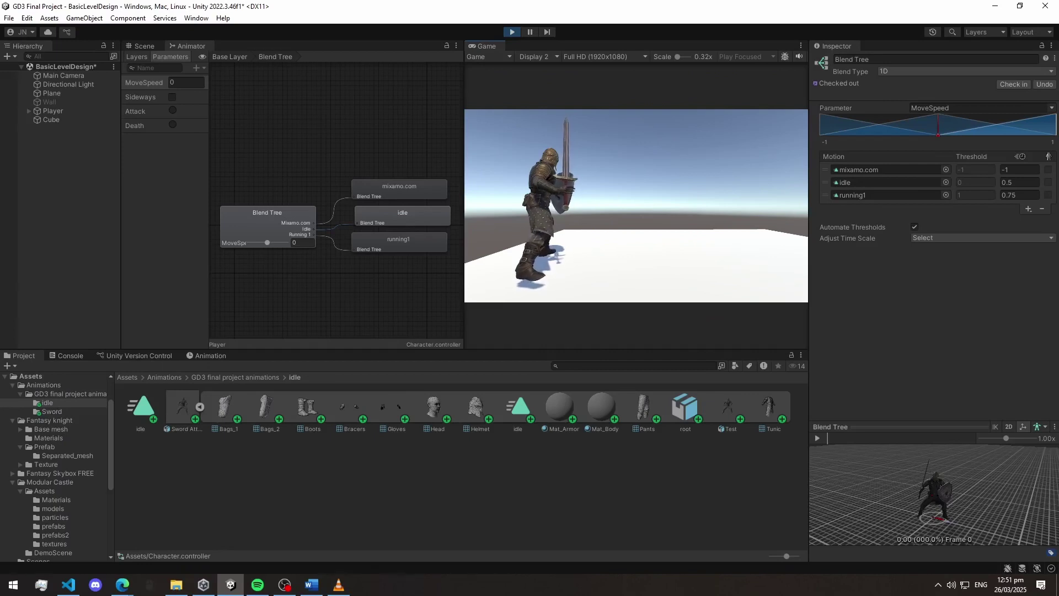
pyautogui.moveTo(267, 243); pyautogui.dragTo(249, 242)
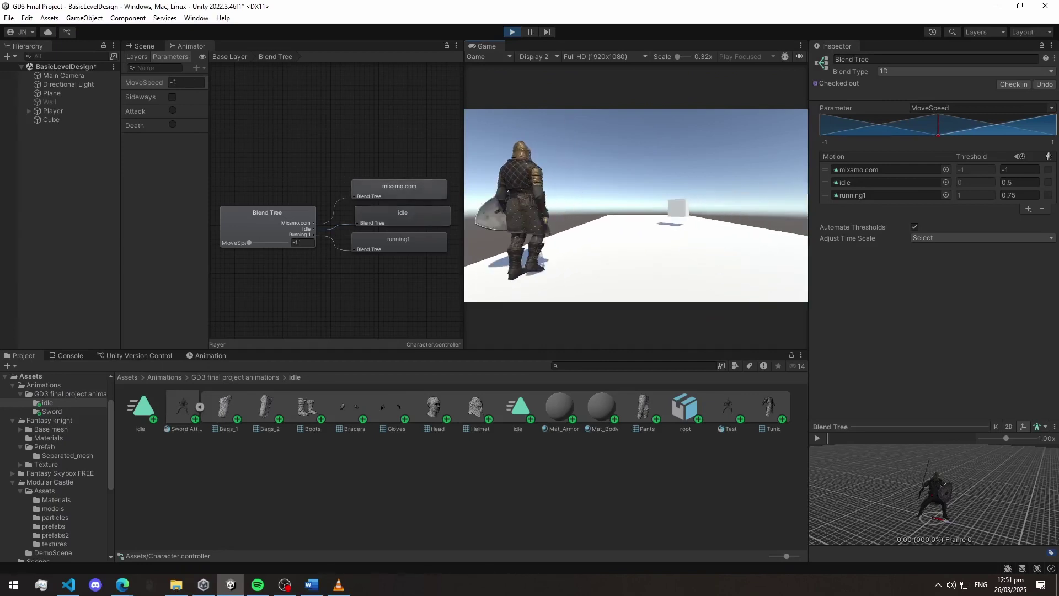
pyautogui.moveTo(248, 243); pyautogui.dragTo(267, 243)
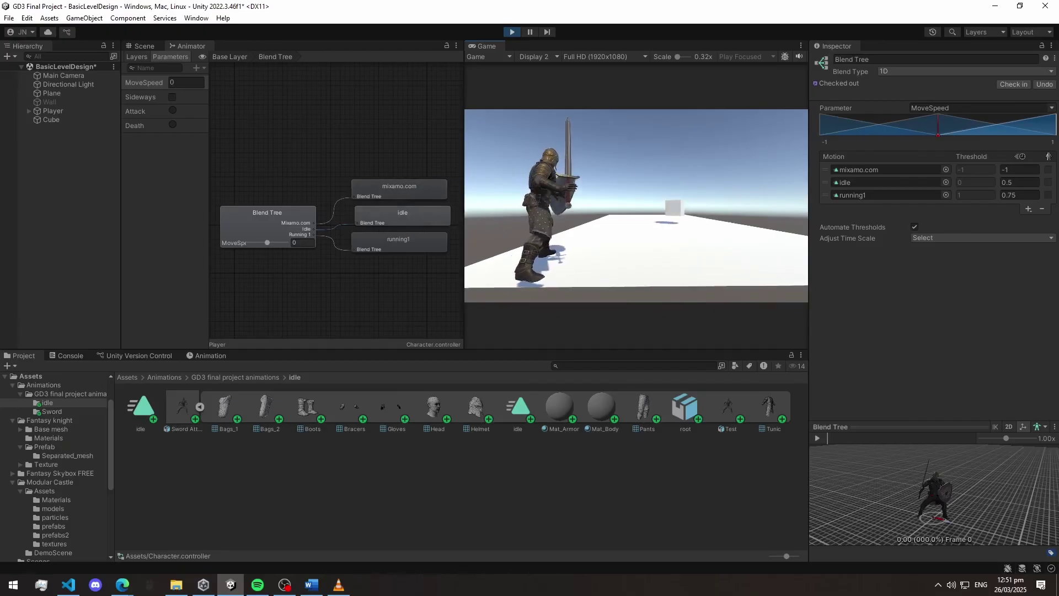
pyautogui.moveTo(267, 242)
pyautogui.mouseDown()
pyautogui.moveTo(248, 243)
pyautogui.moveTo(286, 243)
pyautogui.mouseUp()
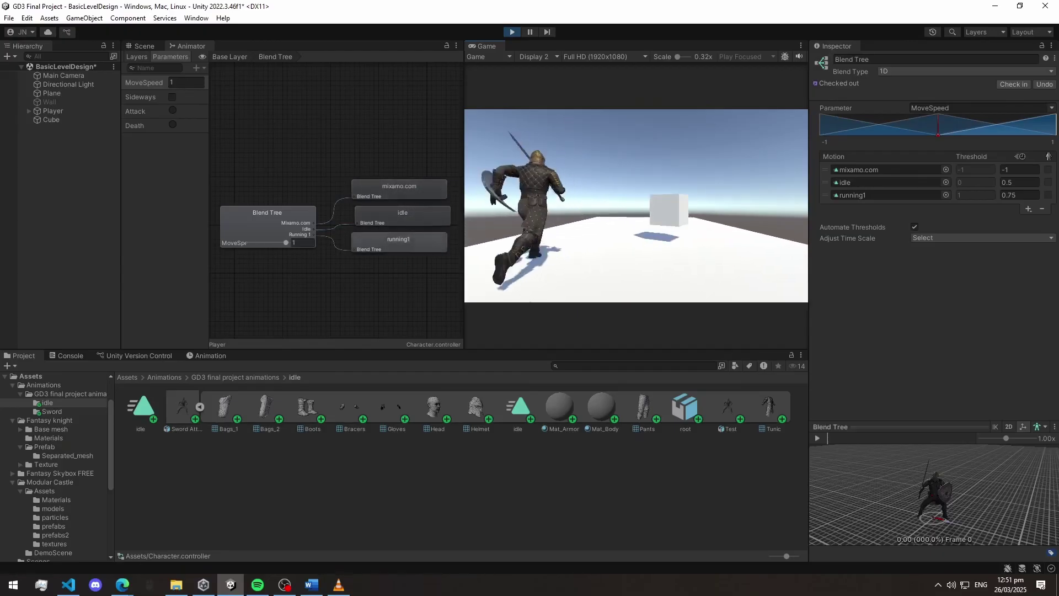
pyautogui.moveTo(286, 243)
pyautogui.mouseDown()
pyautogui.moveTo(249, 243)
pyautogui.moveTo(276, 243)
pyautogui.moveTo(253, 242)
pyautogui.moveTo(267, 243)
pyautogui.mouseUp()
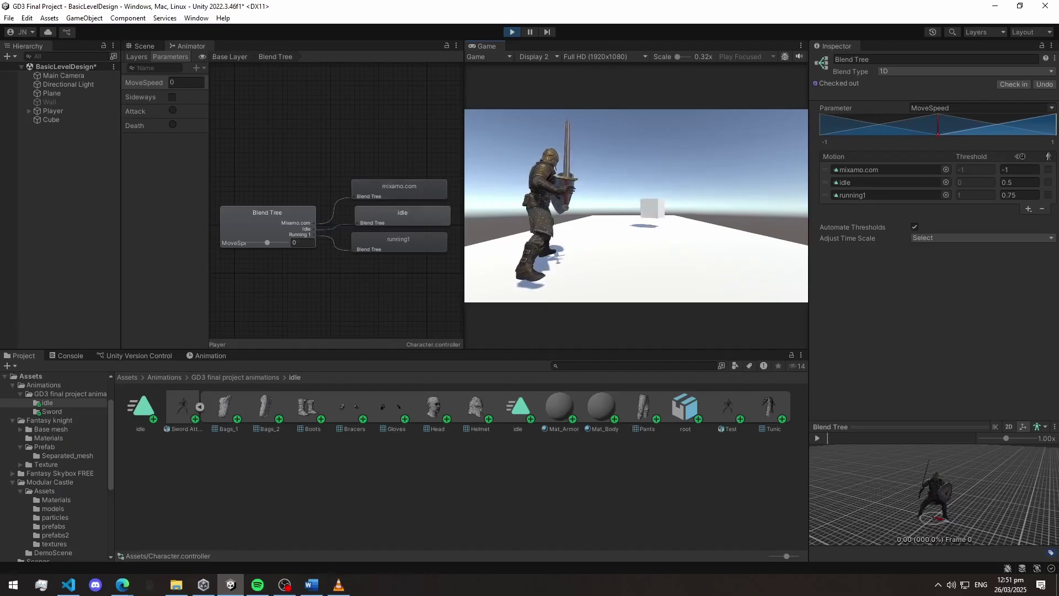
pyautogui.click(513, 32)
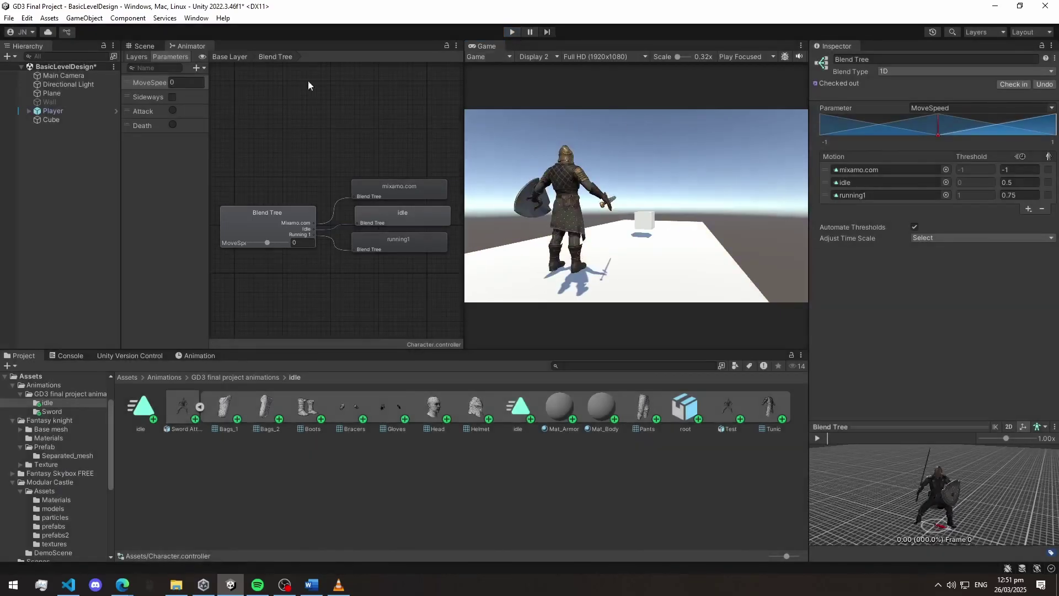
# - Return to the Base Layer graph and move the swordswipe state slightly higher above the Blend Tree
pyautogui.click(228, 56)
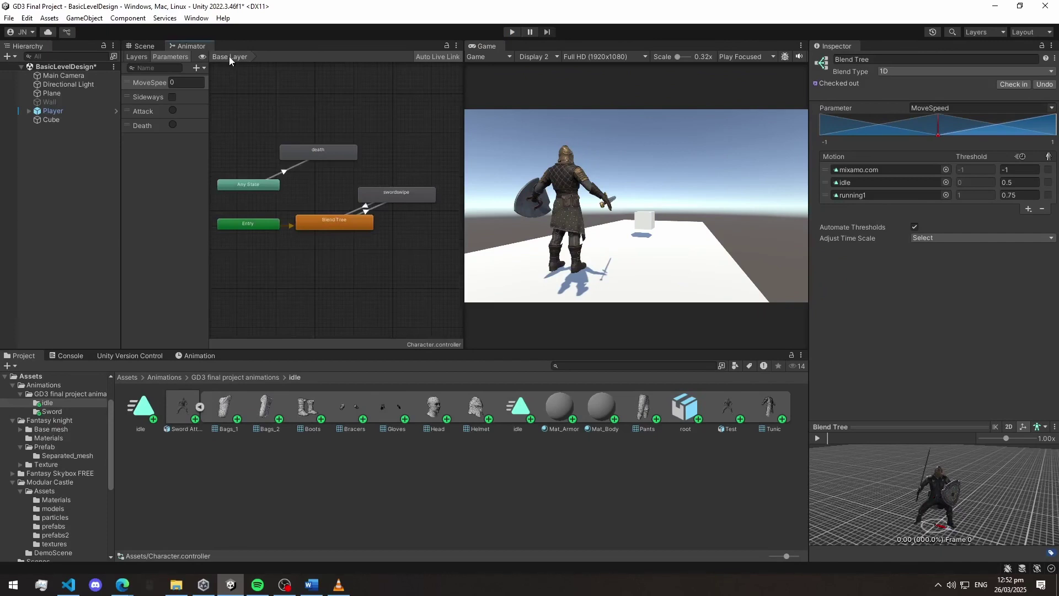
pyautogui.click(397, 200)
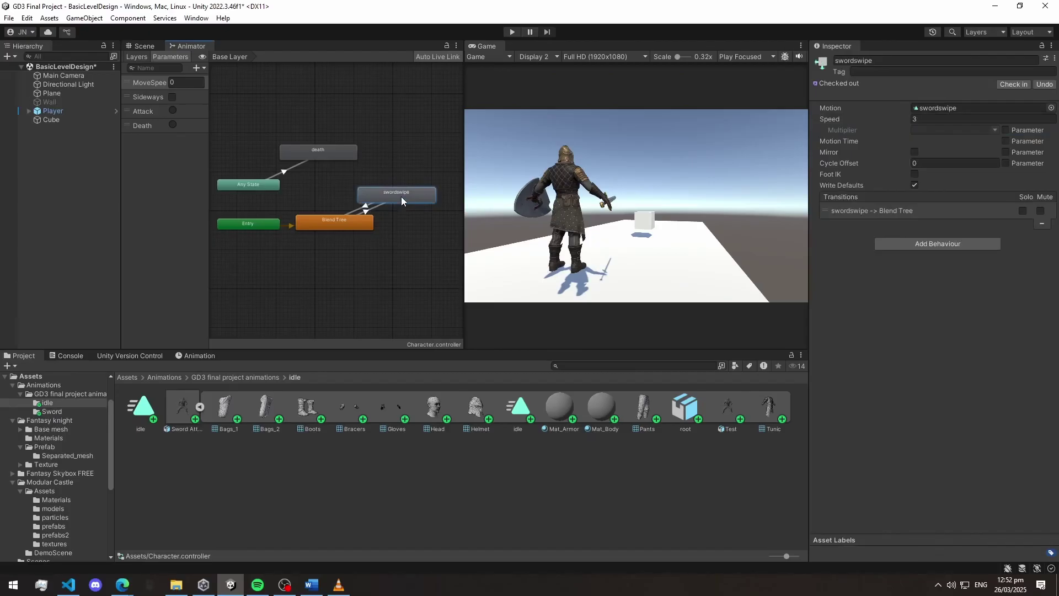
pyautogui.moveTo(401, 196); pyautogui.dragTo(397, 183)
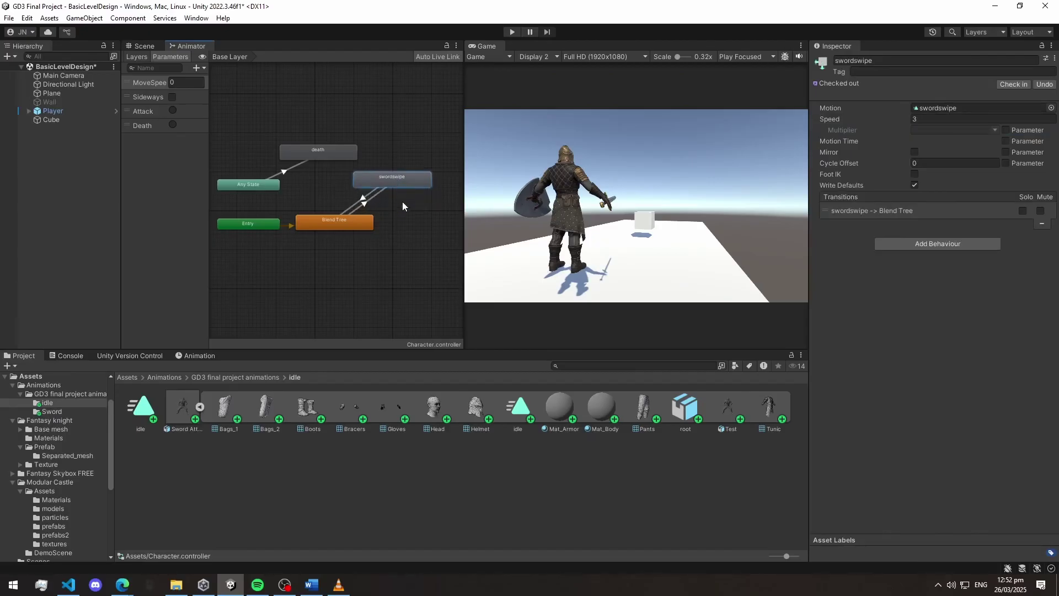
# - Try adding the sword model's idle animation as a state below the Blend Tree, and delete that state
pyautogui.click(200, 407)
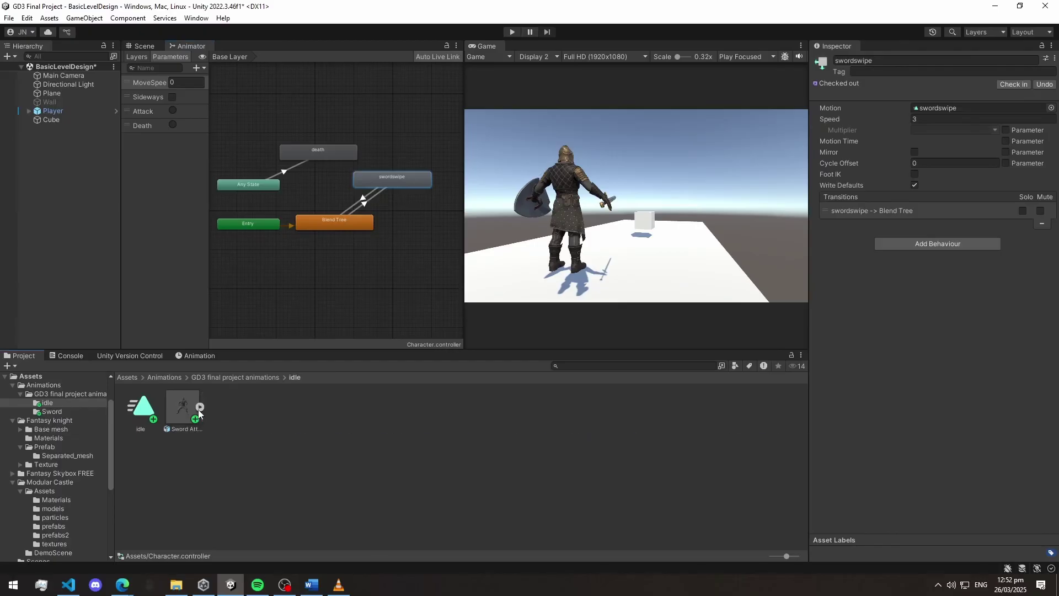
pyautogui.moveTo(186, 408); pyautogui.dragTo(370, 266)
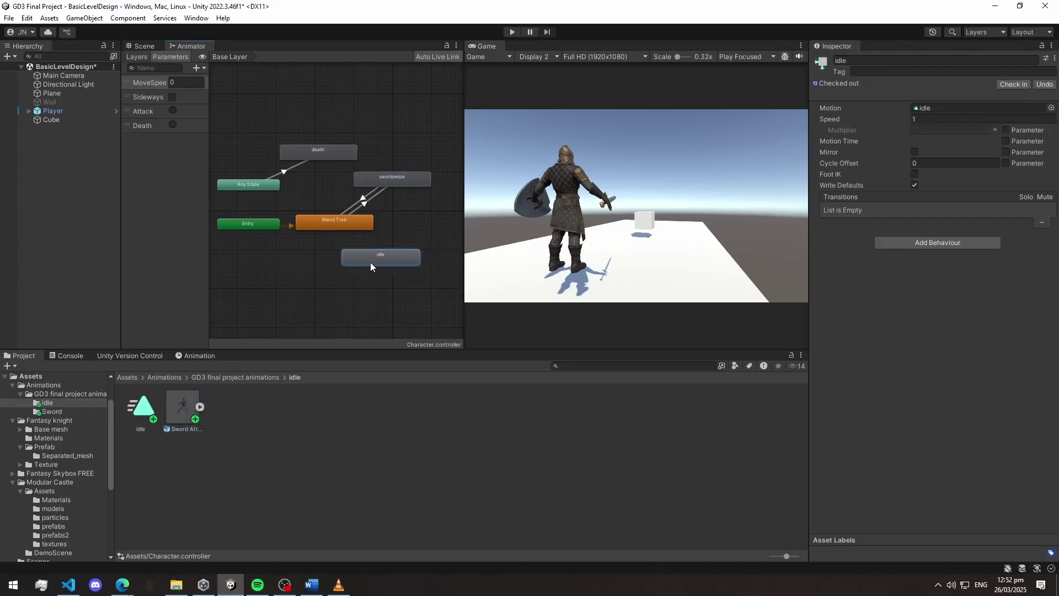
pyautogui.press('Delete')
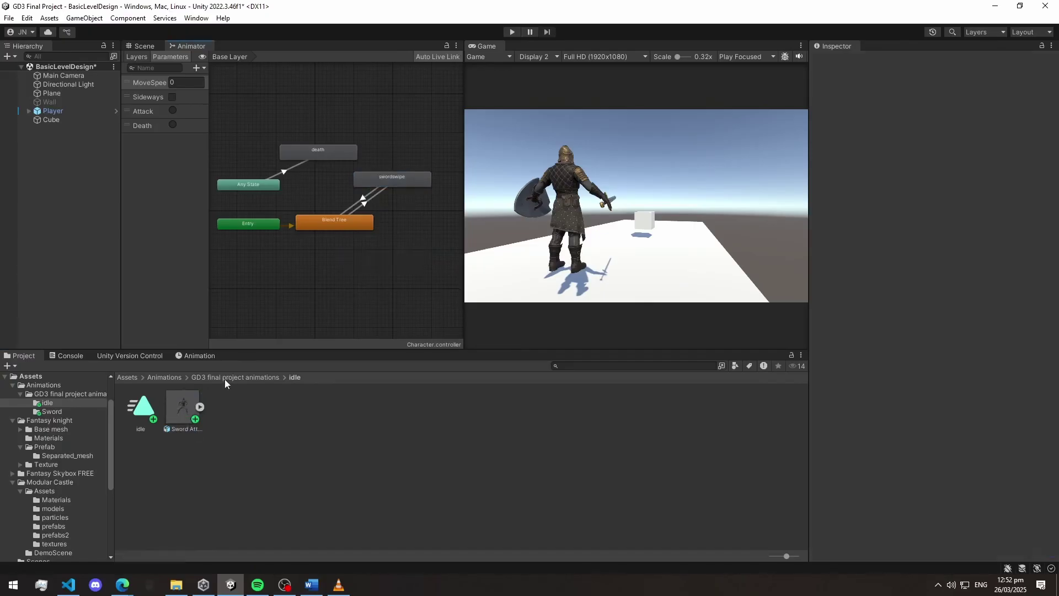
# - Delete the transition that goes from the Blend Tree to the swordswipe state
pyautogui.click(365, 204)
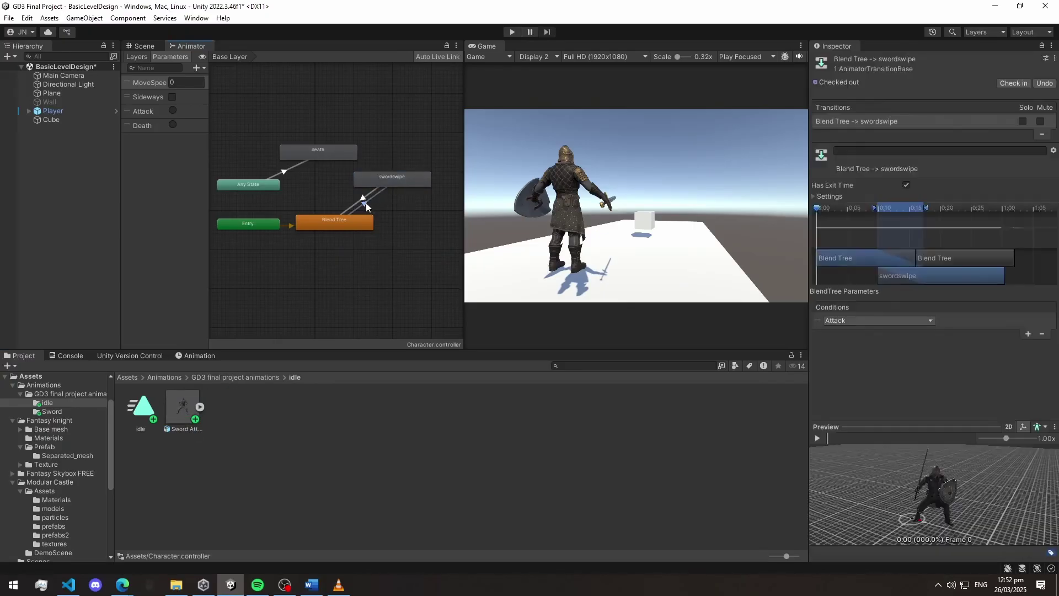
pyautogui.press('Delete')
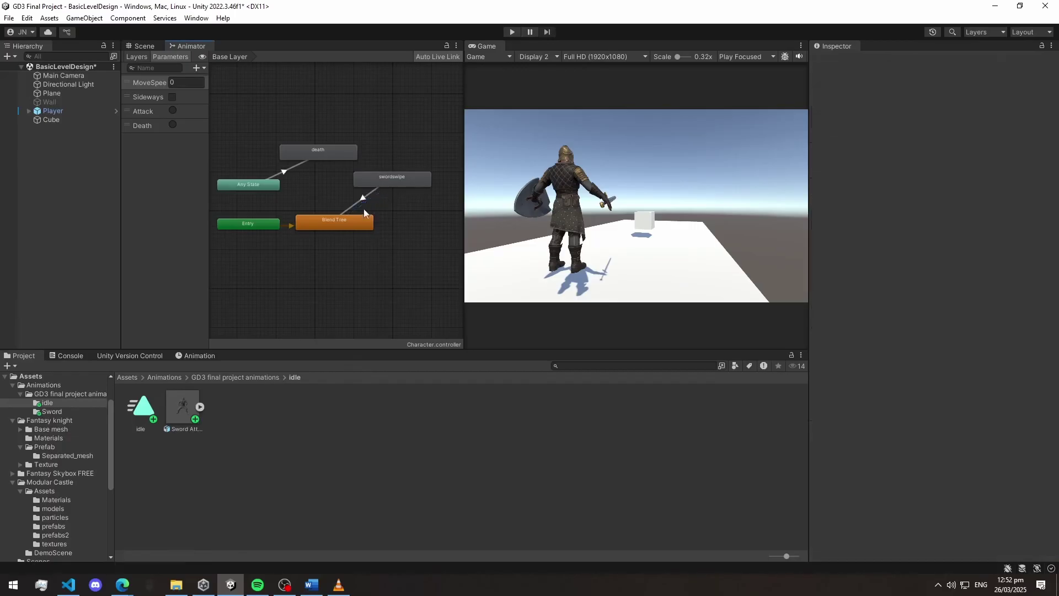
# - Compare the Blend Tree and swordswipe state settings and inspect the swordswipe-to-Blend Tree transition
pyautogui.click(368, 223)
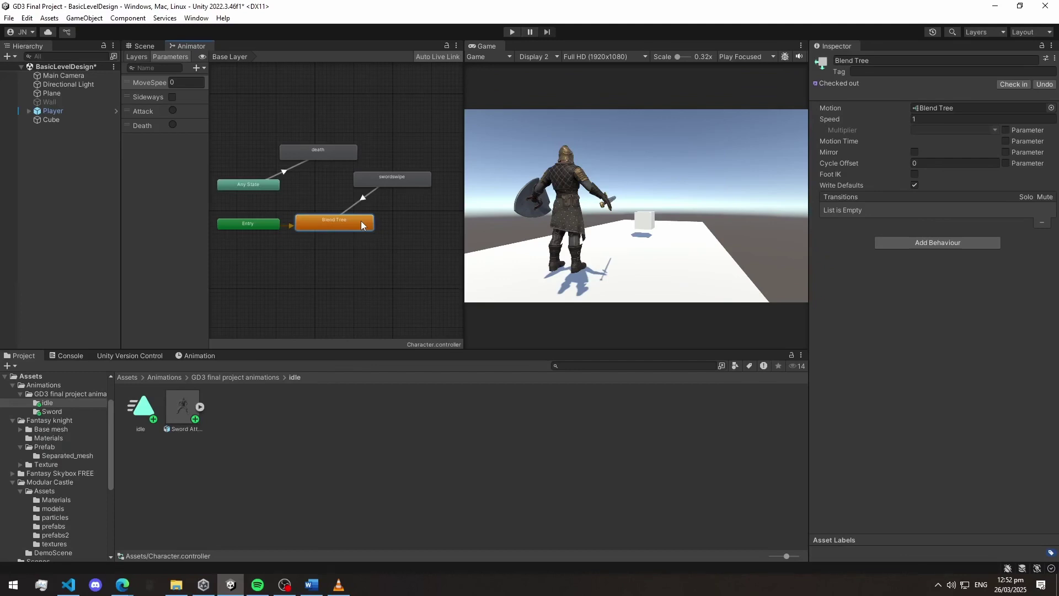
pyautogui.click(389, 184)
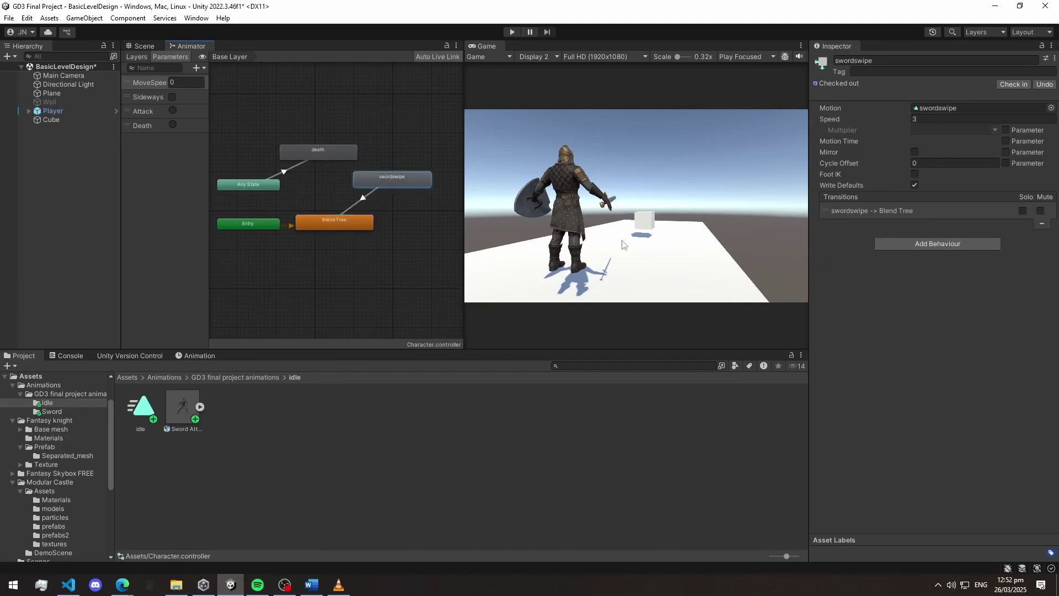
pyautogui.click(360, 221)
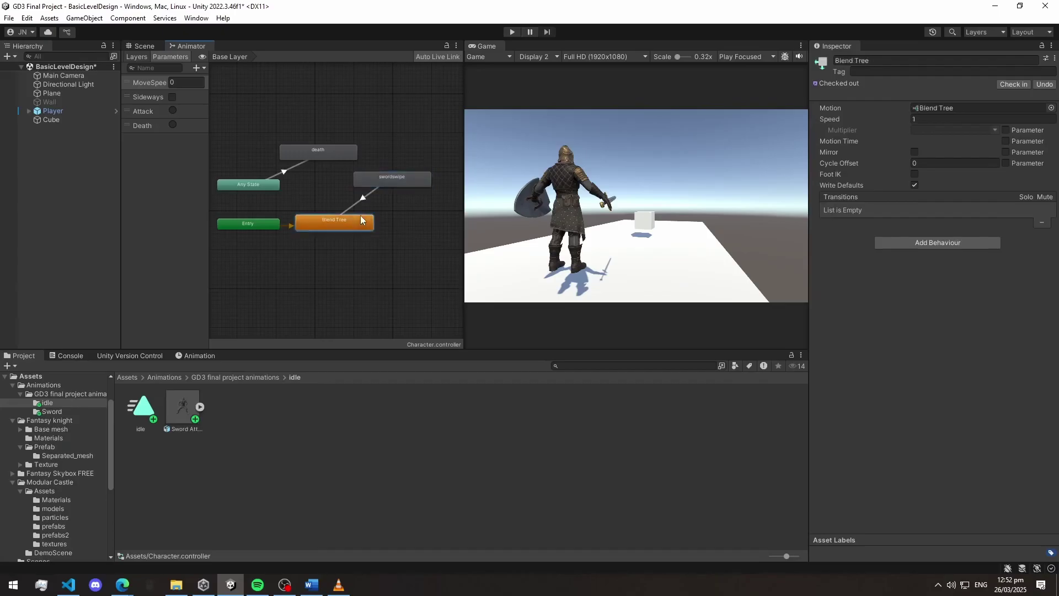
pyautogui.click(373, 181)
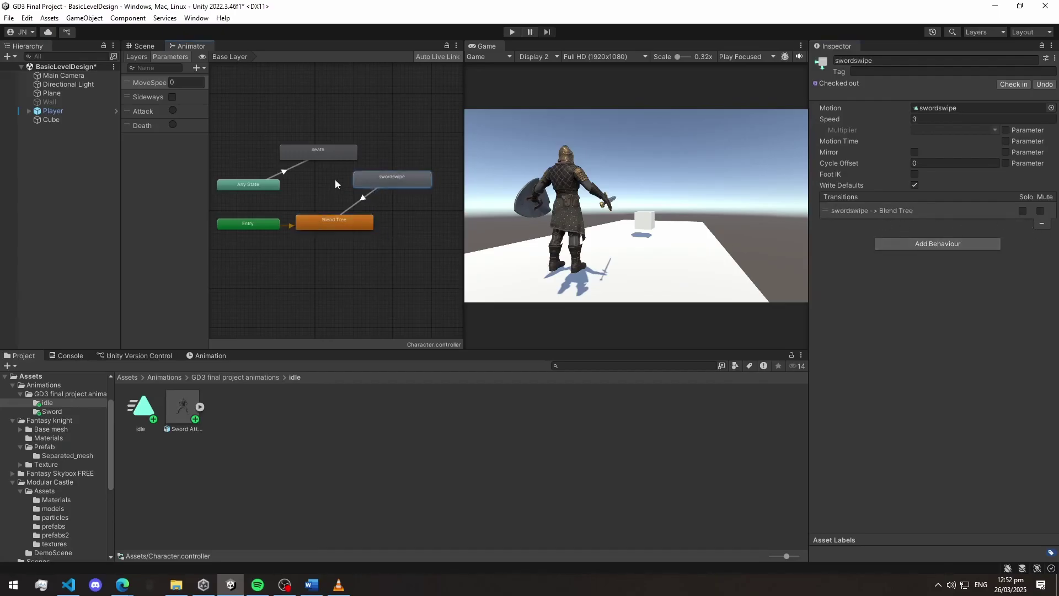
pyautogui.click(339, 216)
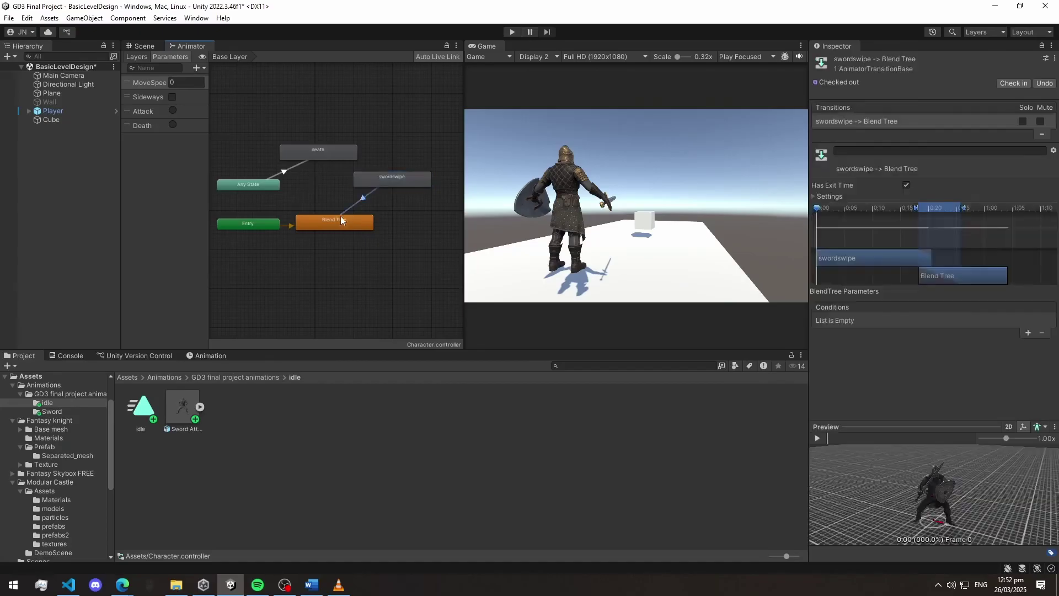
pyautogui.click(349, 223)
pyautogui.click(366, 197)
# - Create a new transition from the Blend Tree to the swordswipe state
pyautogui.click(359, 226)
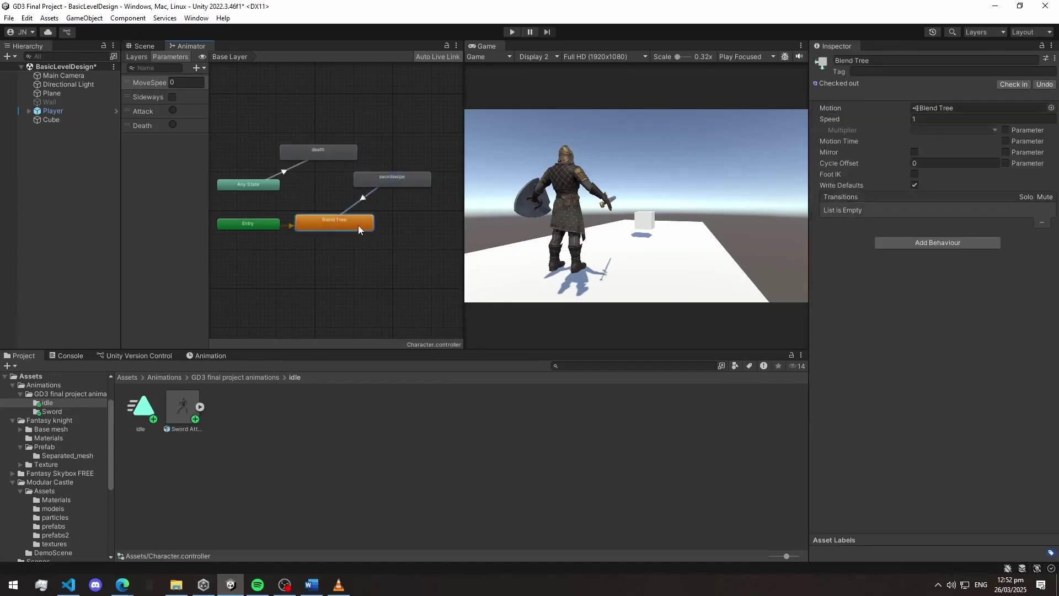
pyautogui.rightClick(359, 227)
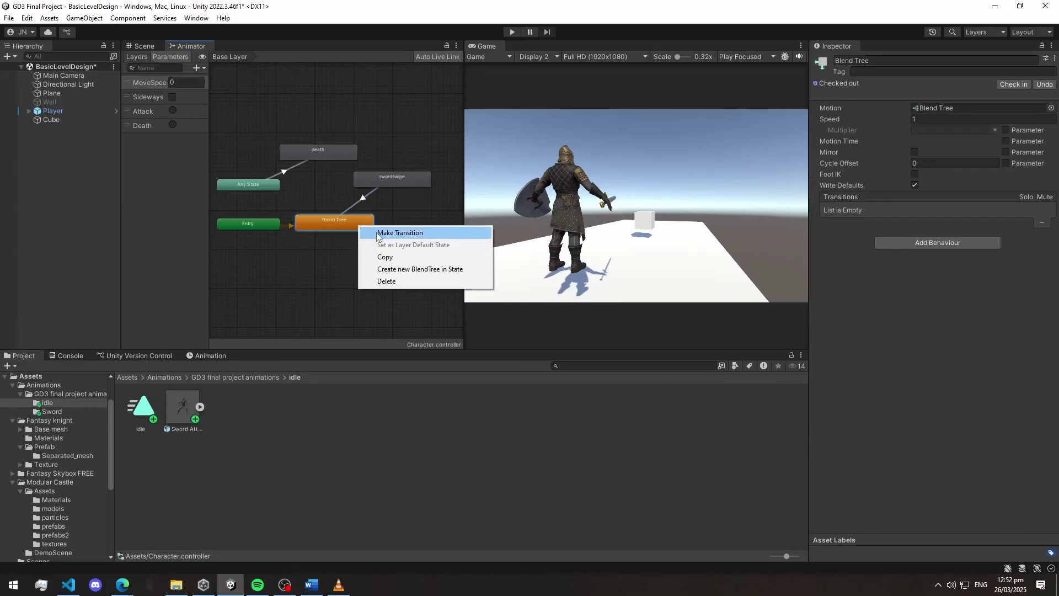
pyautogui.click(379, 234)
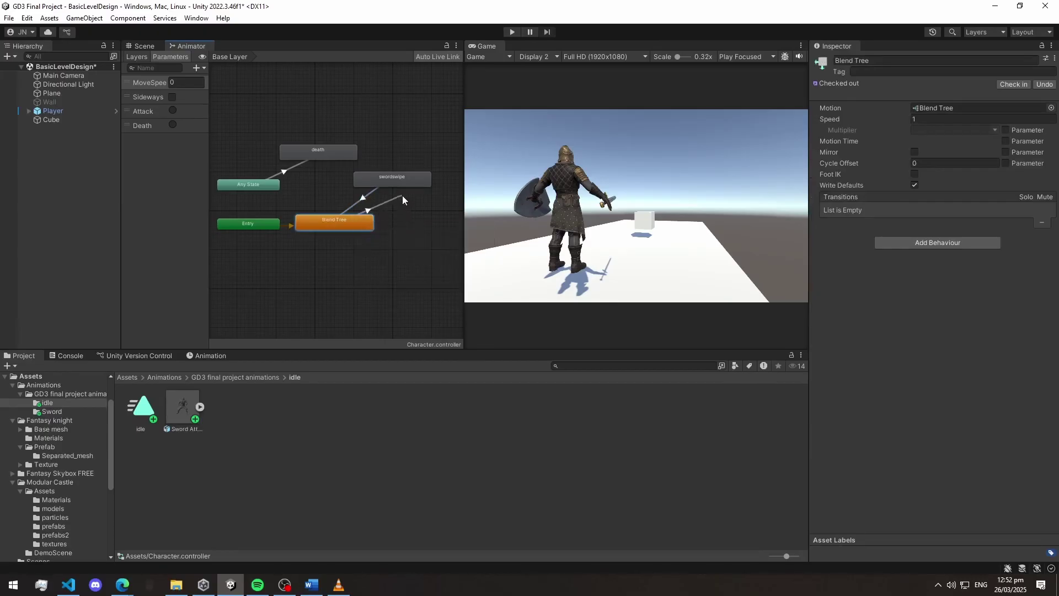
pyautogui.click(361, 221)
pyautogui.click(397, 180)
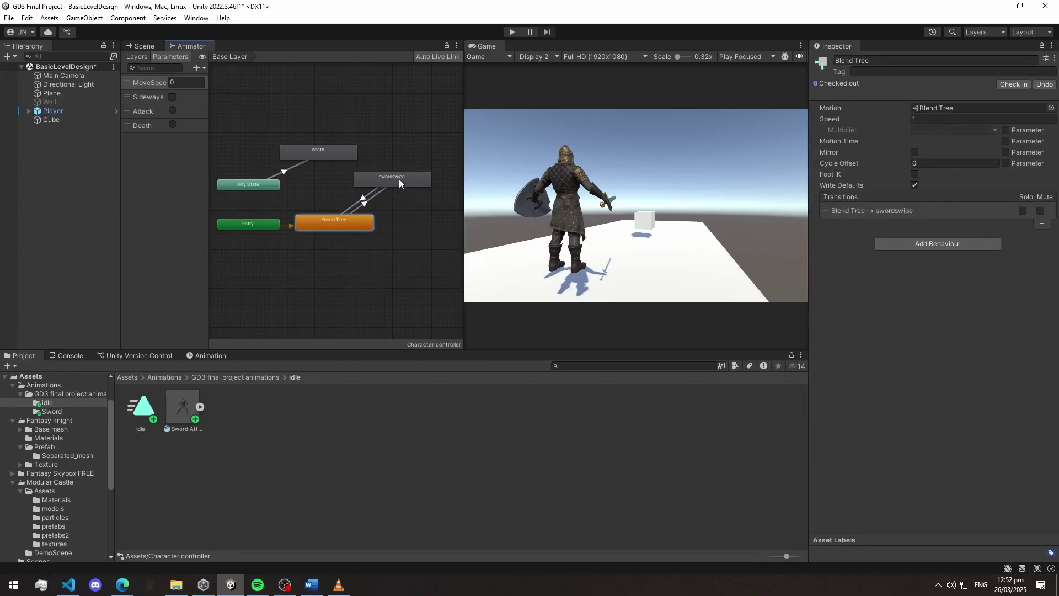
# - Add an Attack condition to the transition from the Blend Tree to swordswipe
pyautogui.click(365, 207)
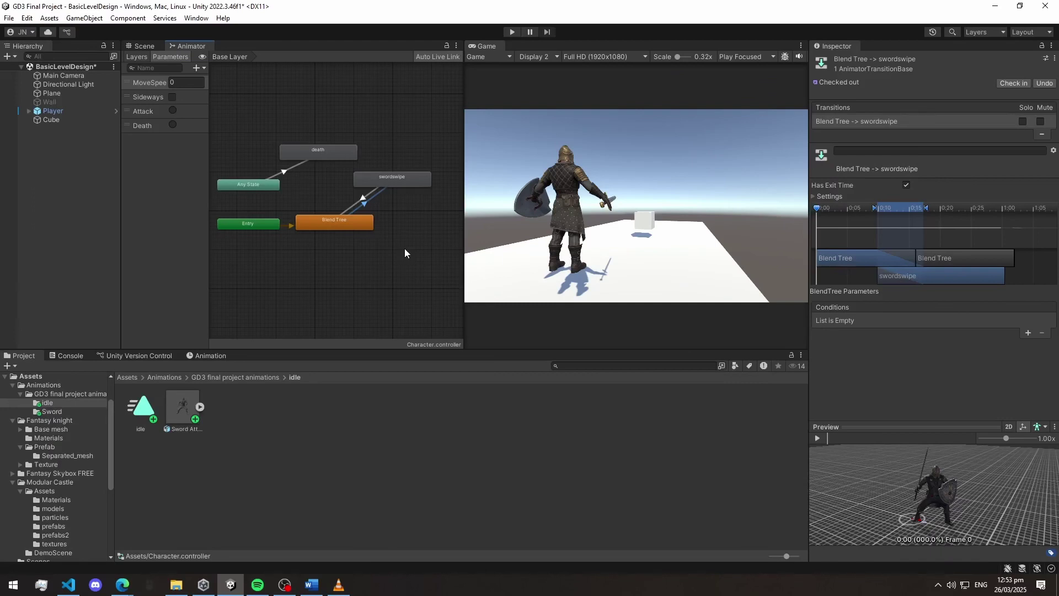
pyautogui.click(368, 199)
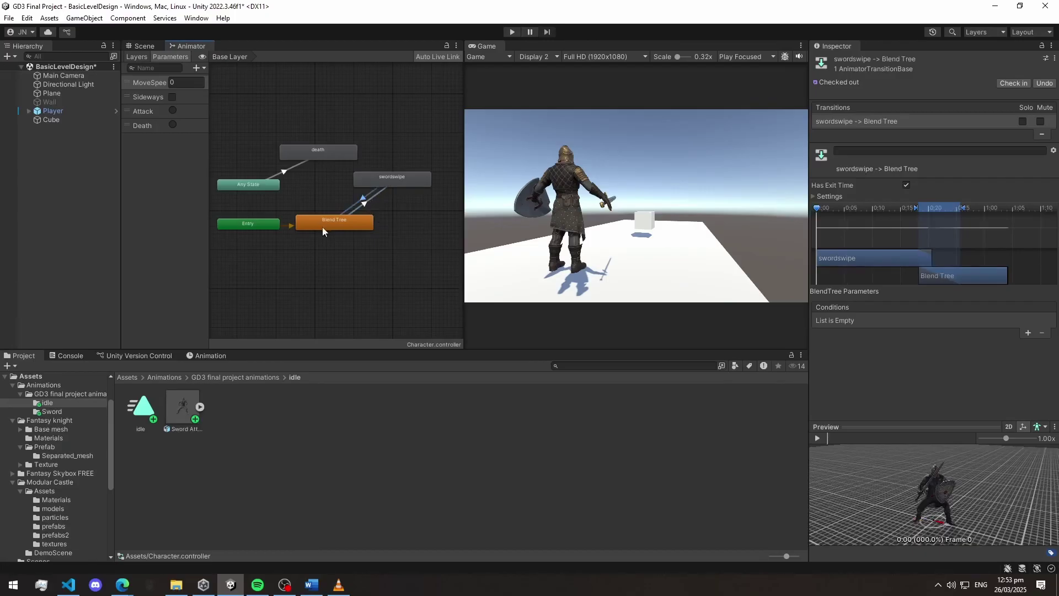
pyautogui.click(395, 181)
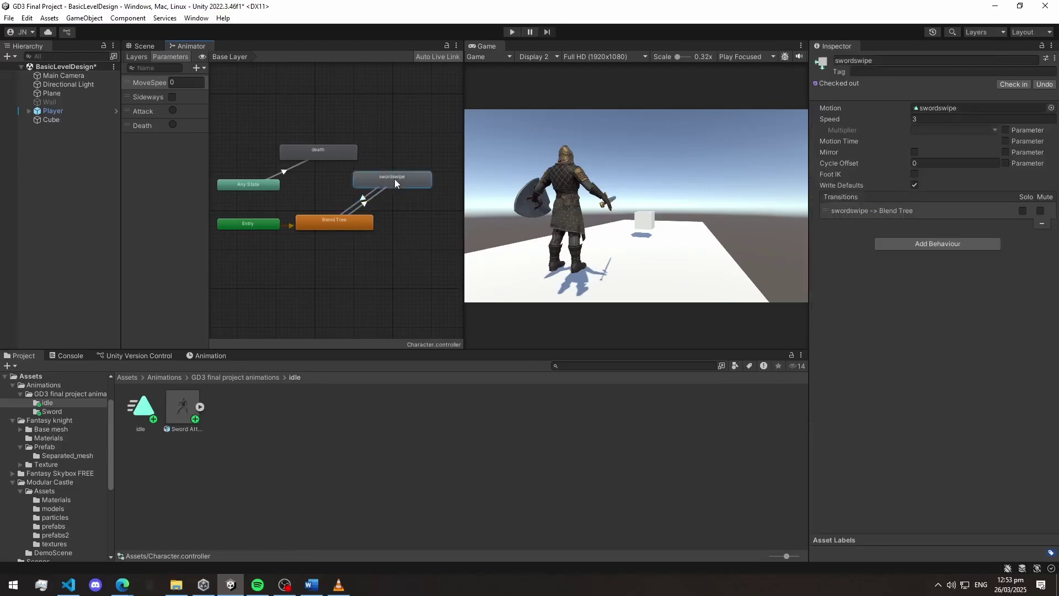
pyautogui.click(369, 200)
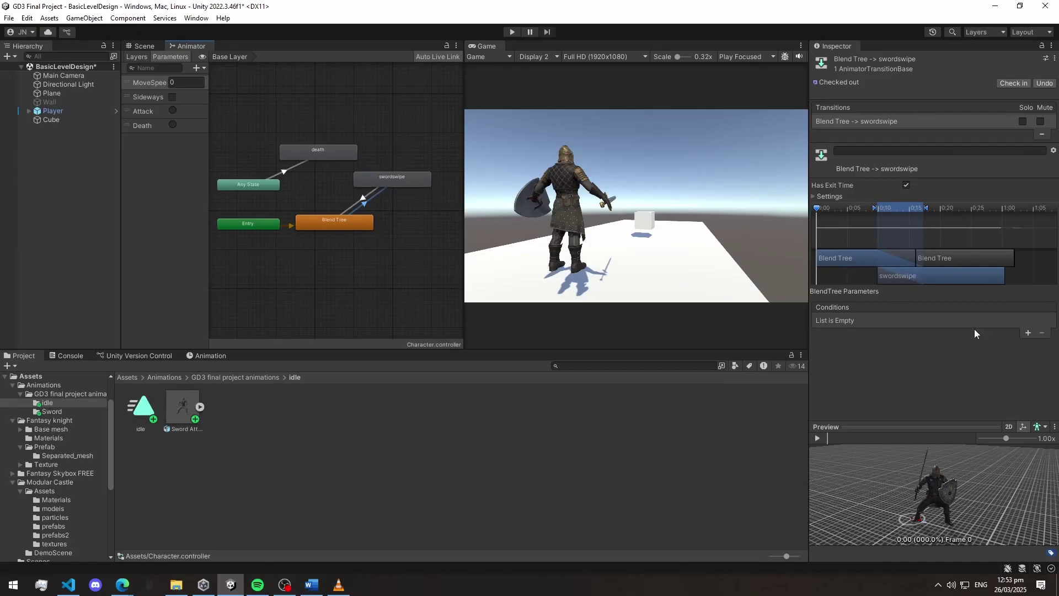
pyautogui.click(1027, 333)
pyautogui.click(928, 322)
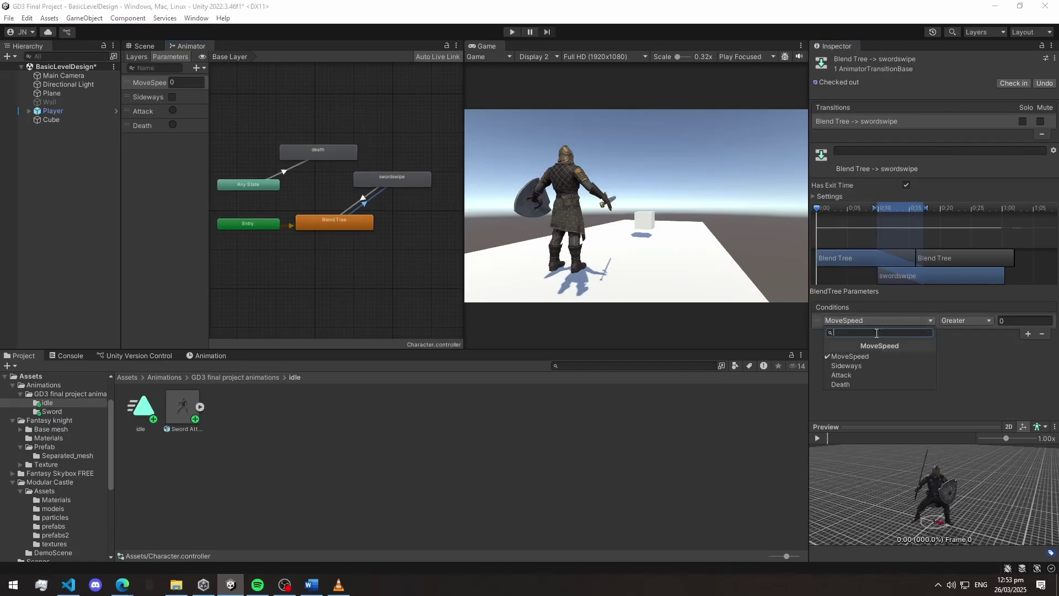
pyautogui.click(841, 375)
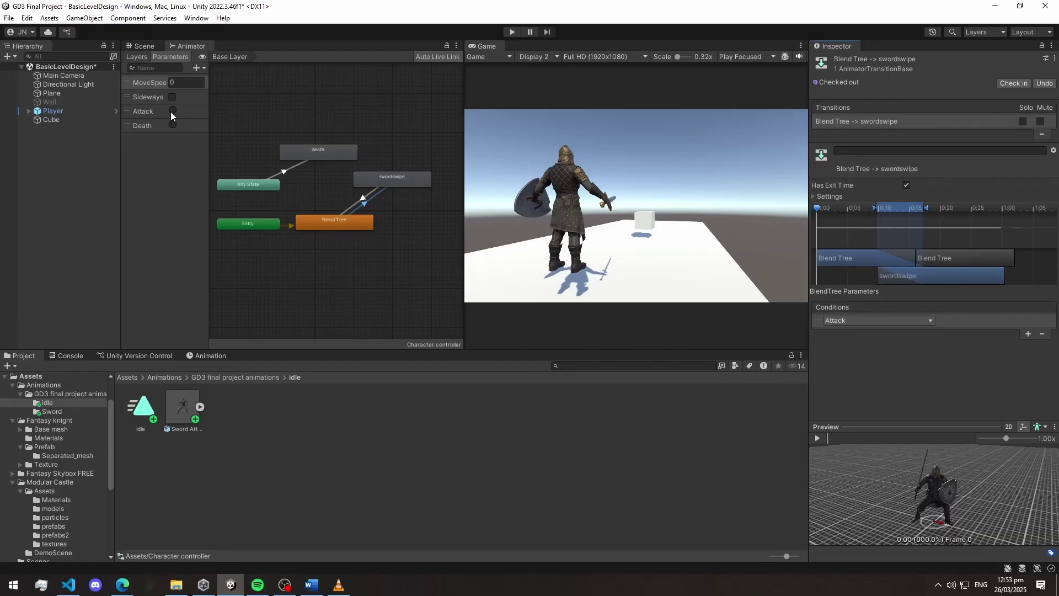
# - Switch to Visual Studio Code, review the Attack trigger call in CharacterMovement.cs's Update method, and return to Unity
pyautogui.hotkey('alt', 'Tab')
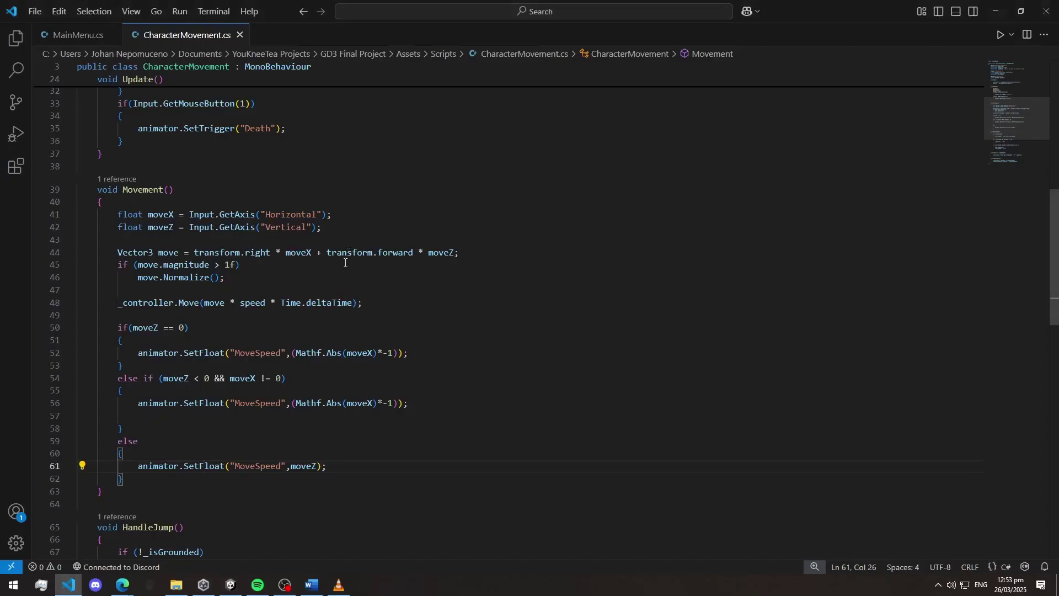
pyautogui.scroll(5, 345, 263)
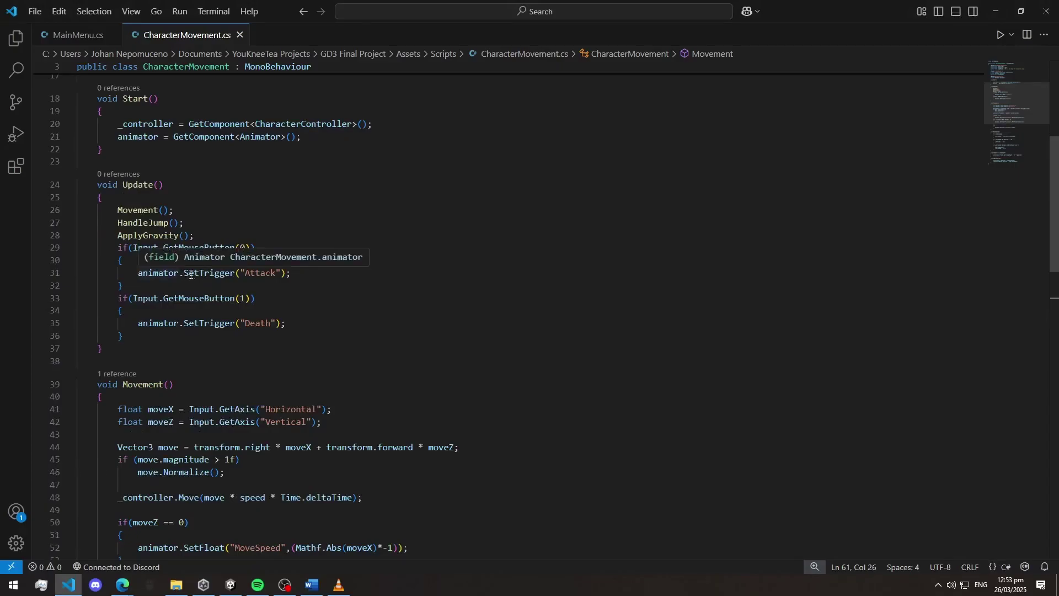
pyautogui.hotkey('alt', 'Tab')
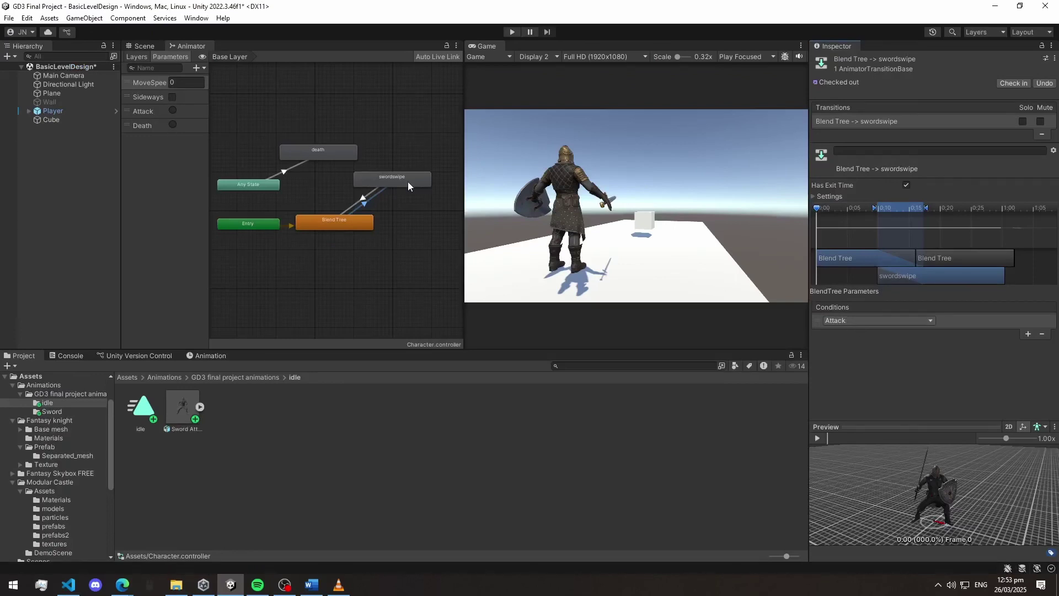
# - Play-test the Player's sword attack together with forward and backward movement, and stop the game
pyautogui.click(511, 31)
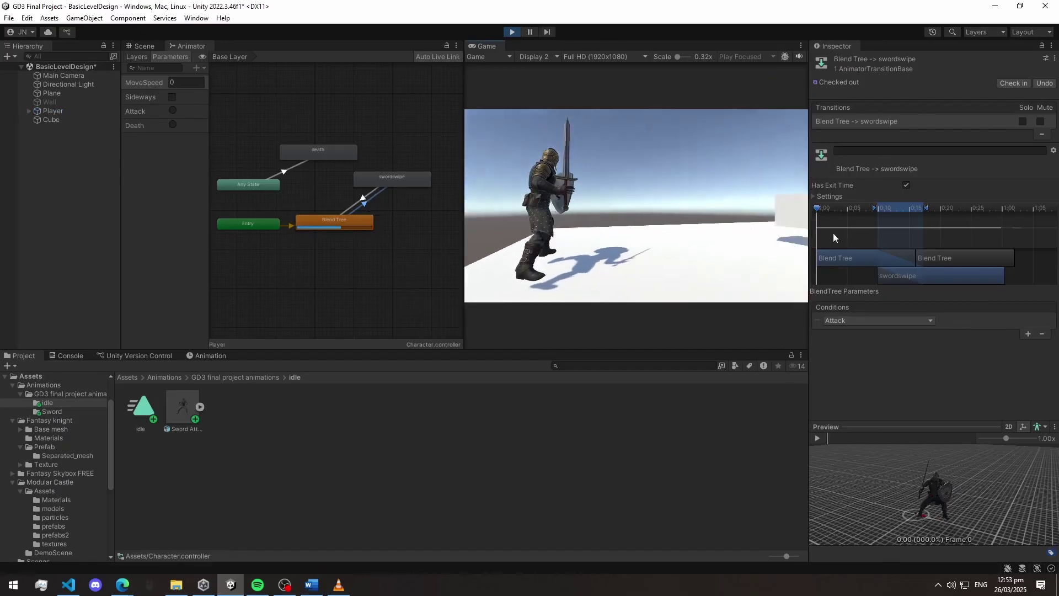
pyautogui.click(717, 229)
pyautogui.click(636, 205)
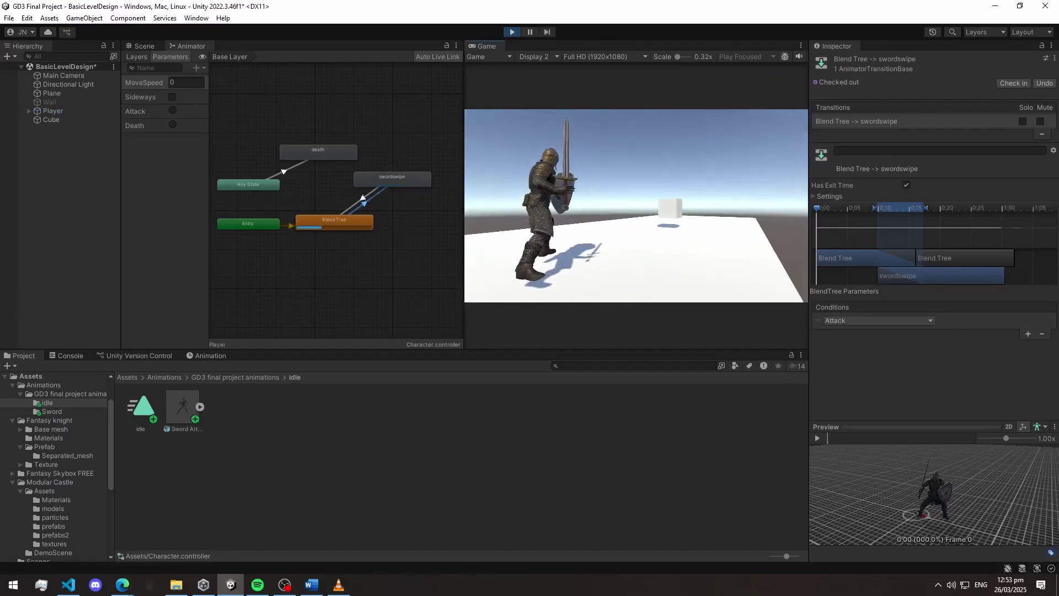
pyautogui.click(636, 205)
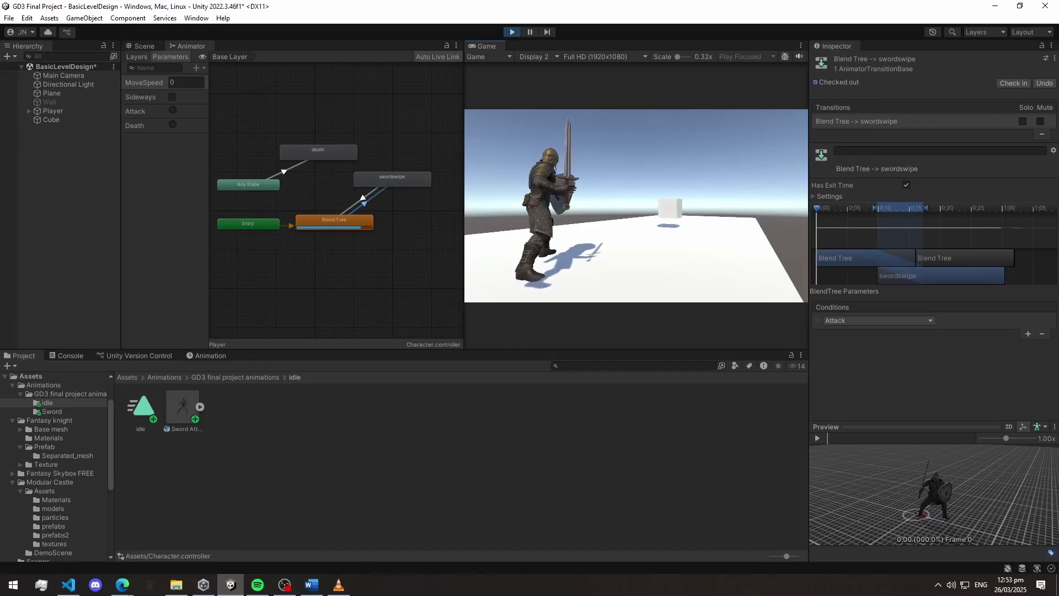
pyautogui.press('w')
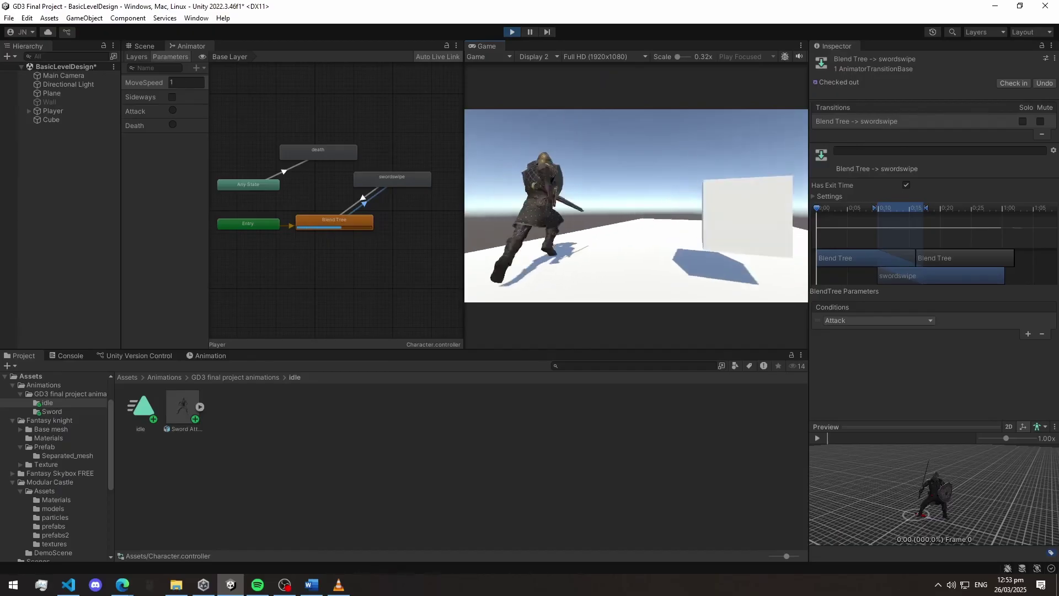
pyautogui.press('w')
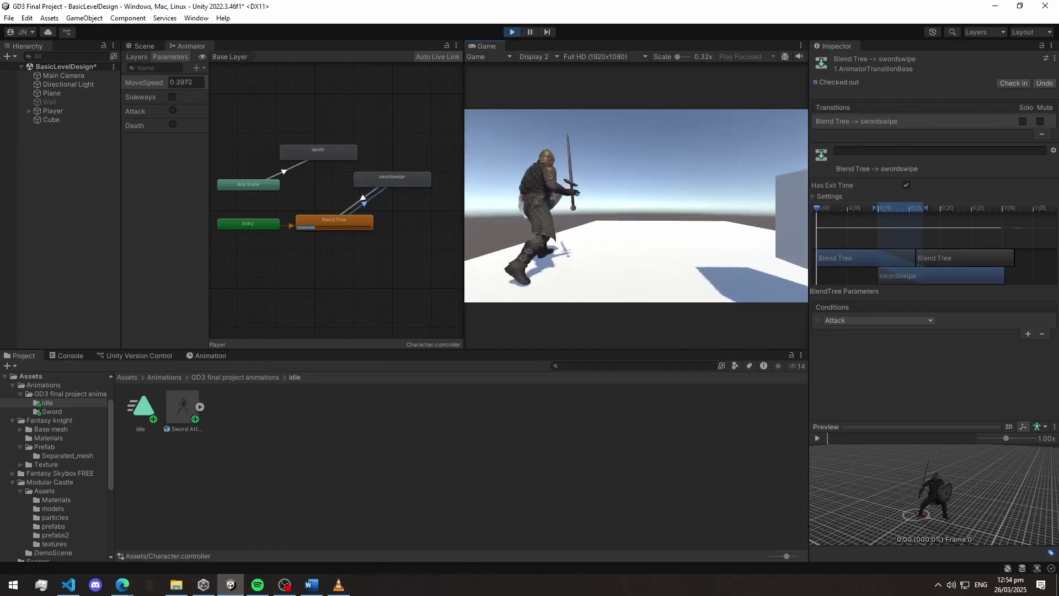
pyautogui.press('s')
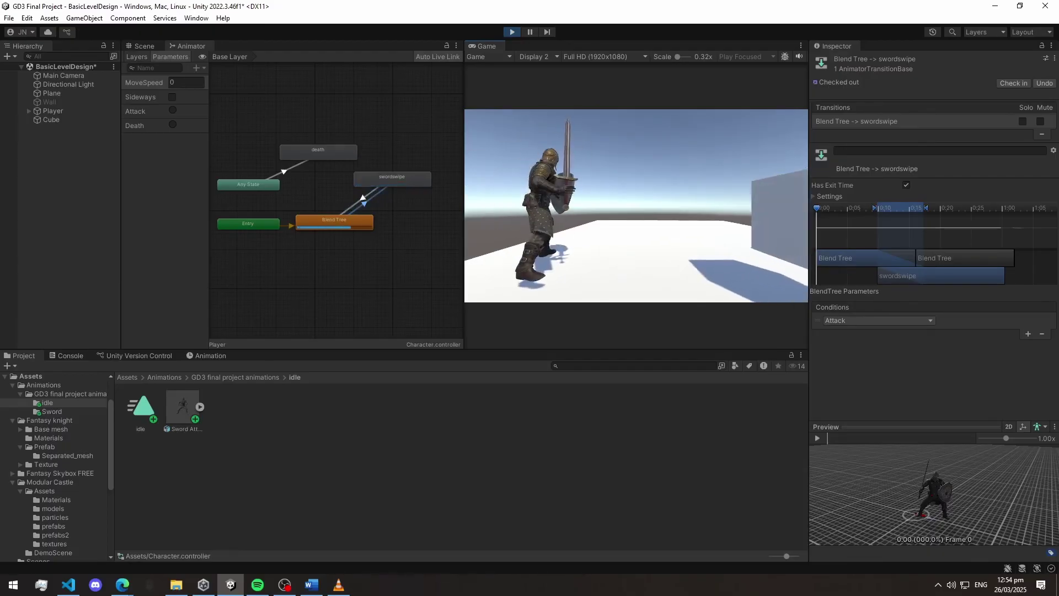
pyautogui.click(512, 32)
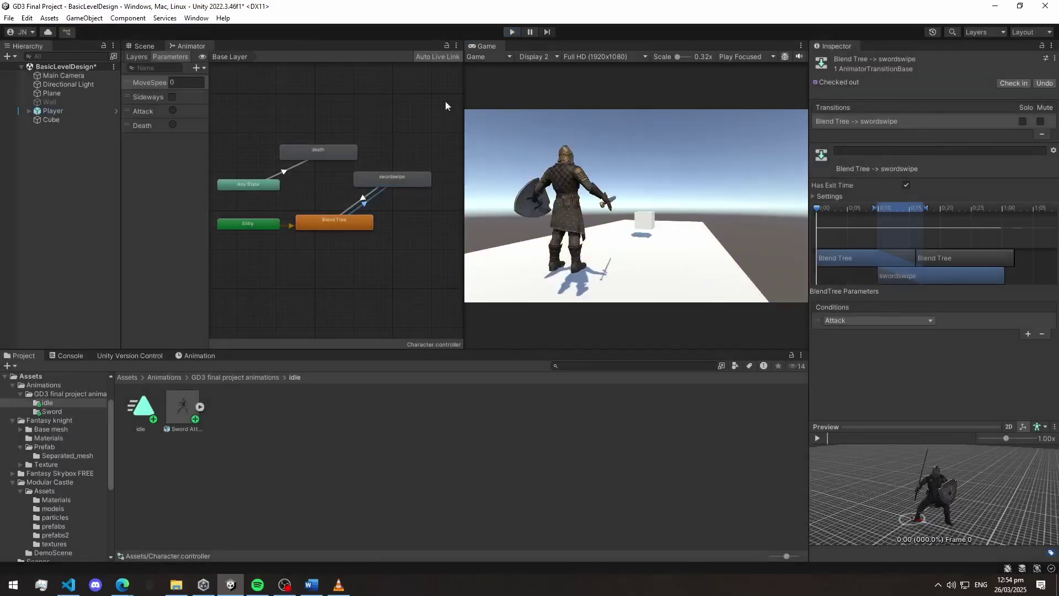
# - Shift the Any State node slightly and move the death state directly above it in the Base Layer graph
pyautogui.moveTo(250, 186)
pyautogui.mouseDown()
pyautogui.moveTo(252, 200)
pyautogui.moveTo(256, 186)
pyautogui.mouseUp()
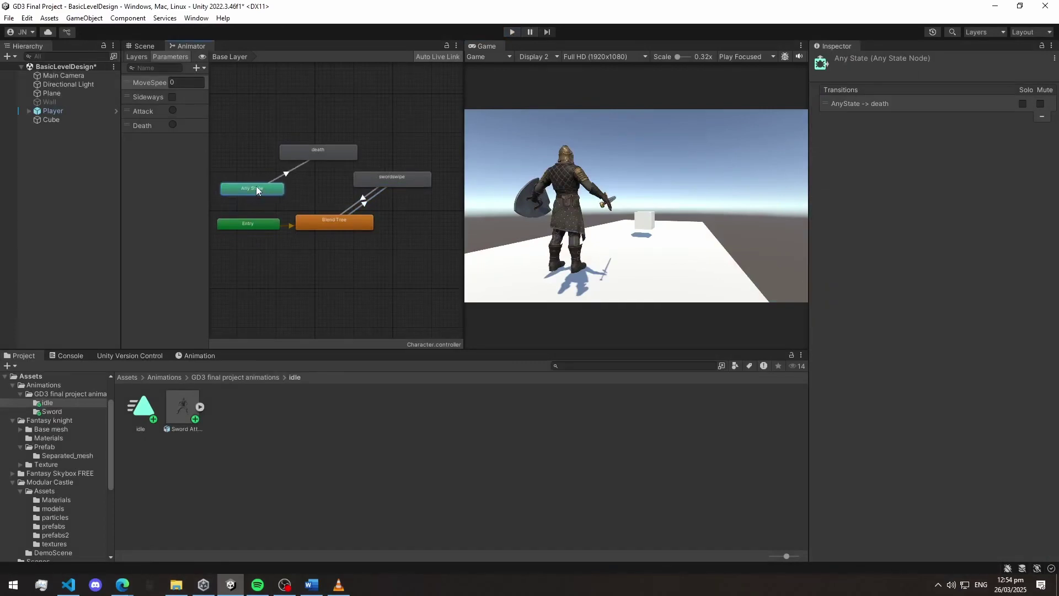
pyautogui.click(335, 183)
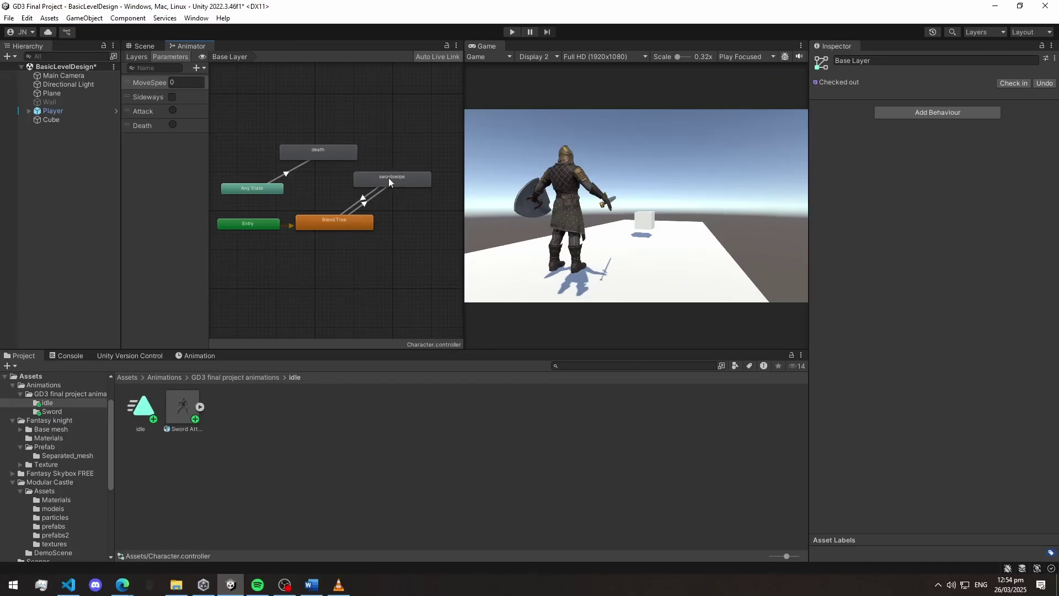
pyautogui.click(253, 193)
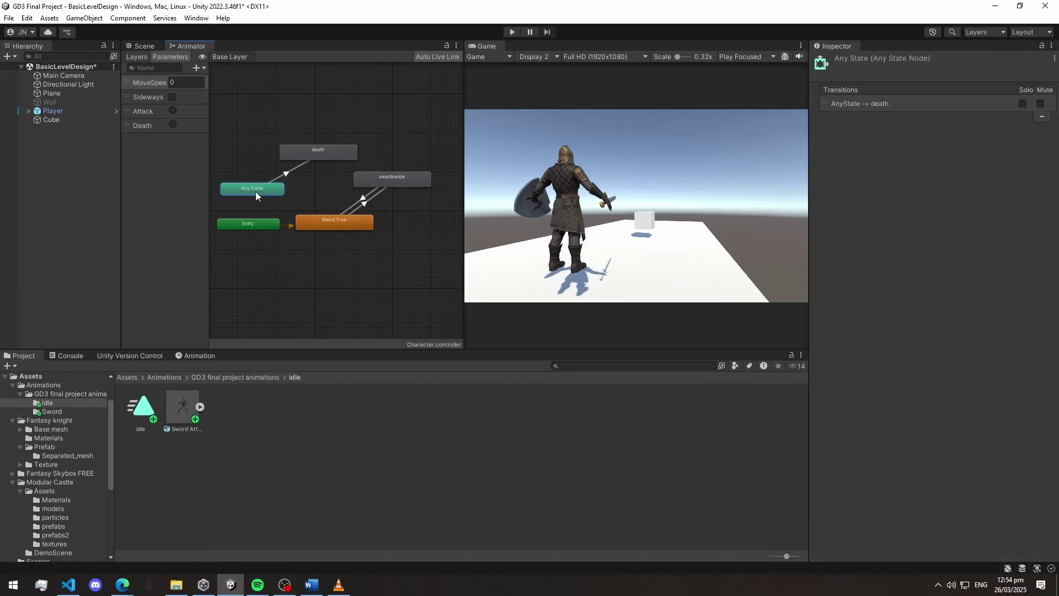
pyautogui.moveTo(318, 155); pyautogui.dragTo(251, 159)
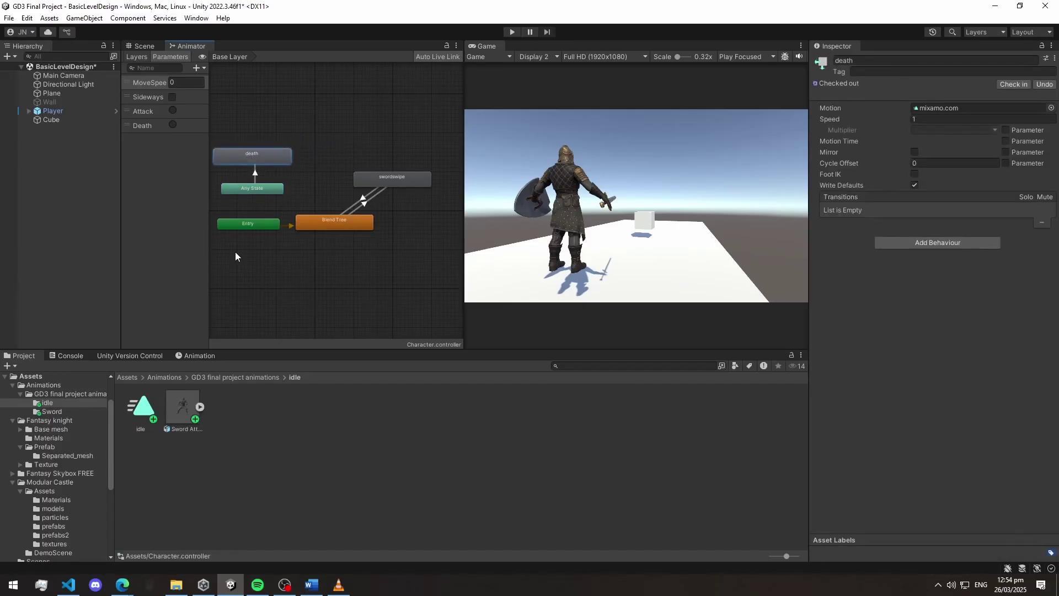
# - Inspect the Any State-to-death transition's Death condition and its trigger call in the Visual Studio Code script, and return to Unity
pyautogui.click(255, 173)
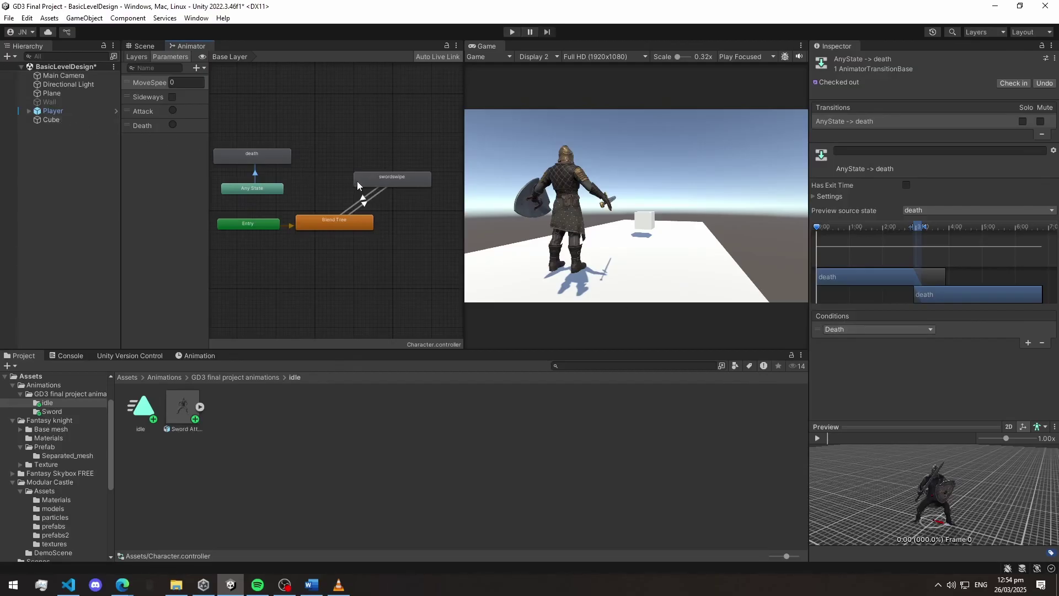
pyautogui.click(69, 586)
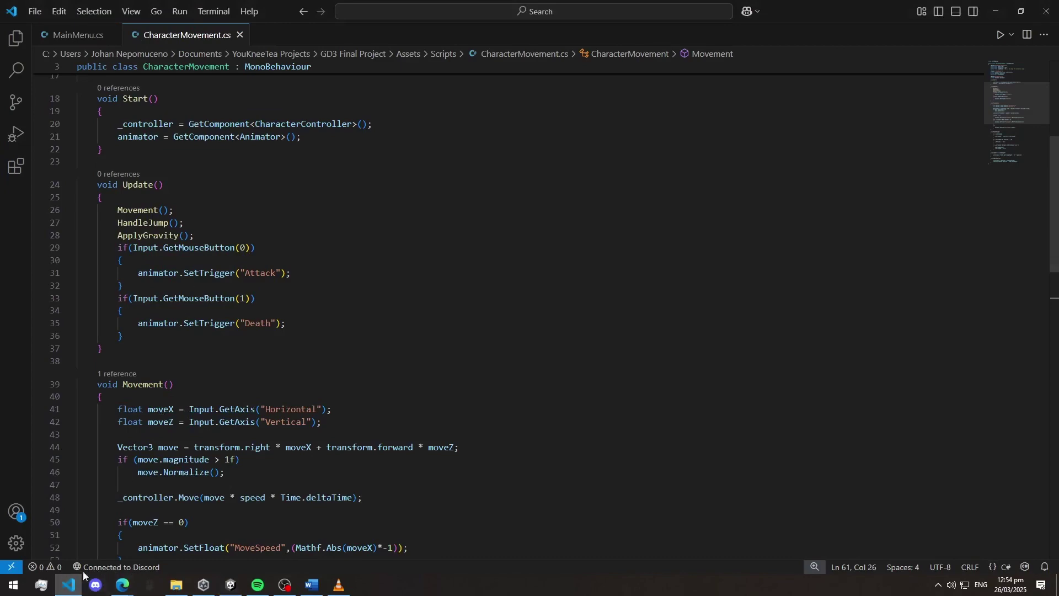
pyautogui.click(68, 587)
# - Play-test the Player's death animation from Any State and stop the game
pyautogui.click(513, 33)
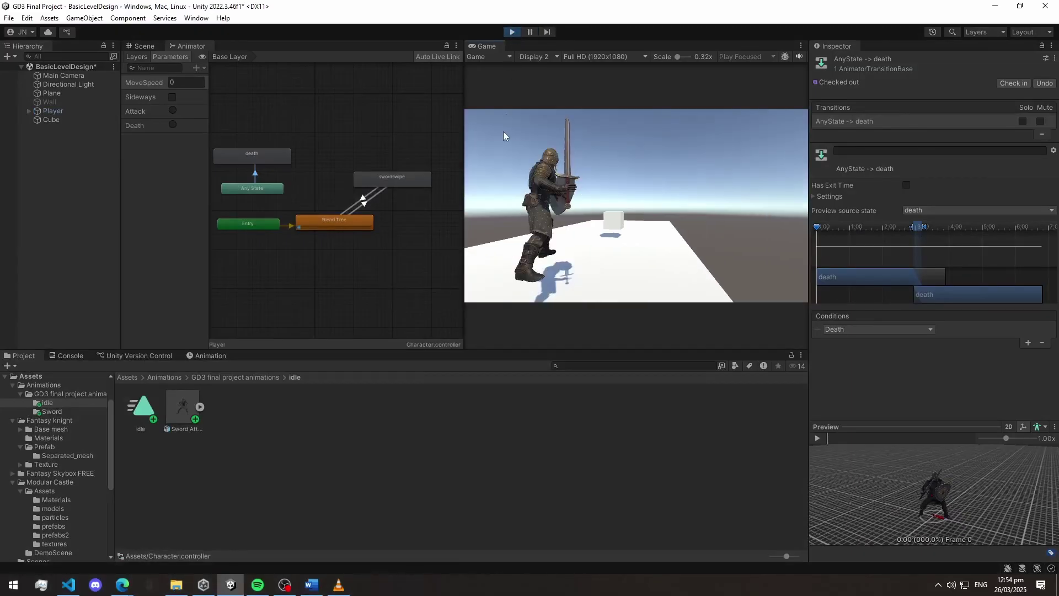
pyautogui.click(534, 139)
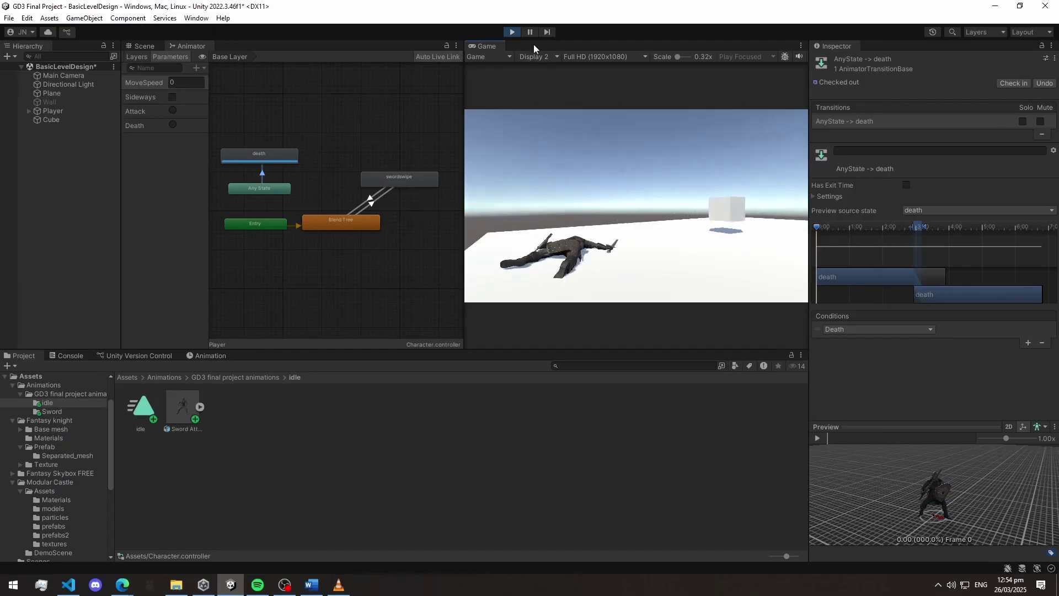
pyautogui.click(515, 31)
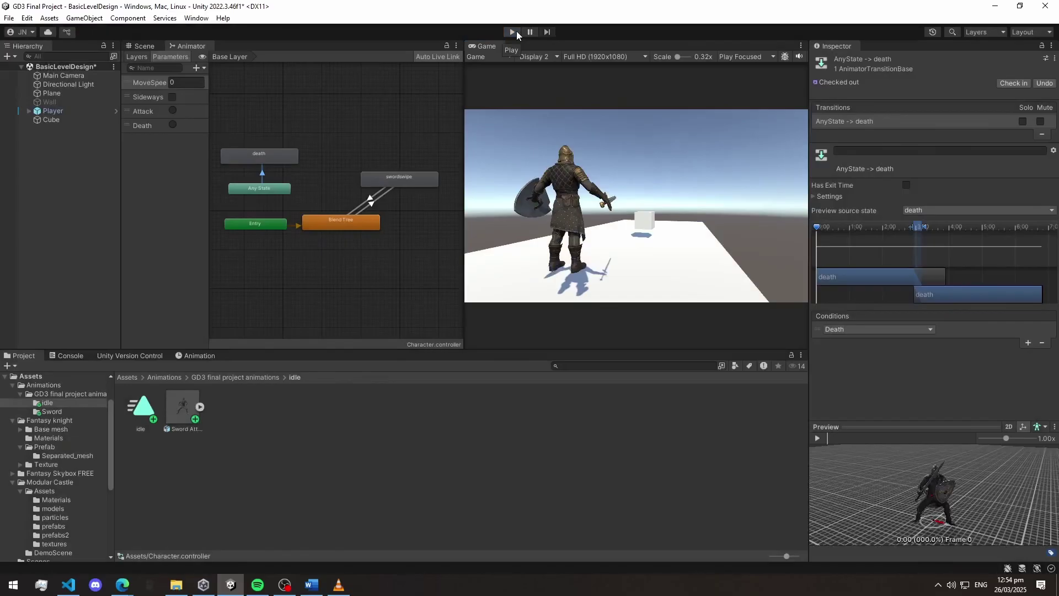
# - Inspect the swordswipe state's speed and its clip's animation import settings, including clip length and Loop Time
pyautogui.click(411, 179)
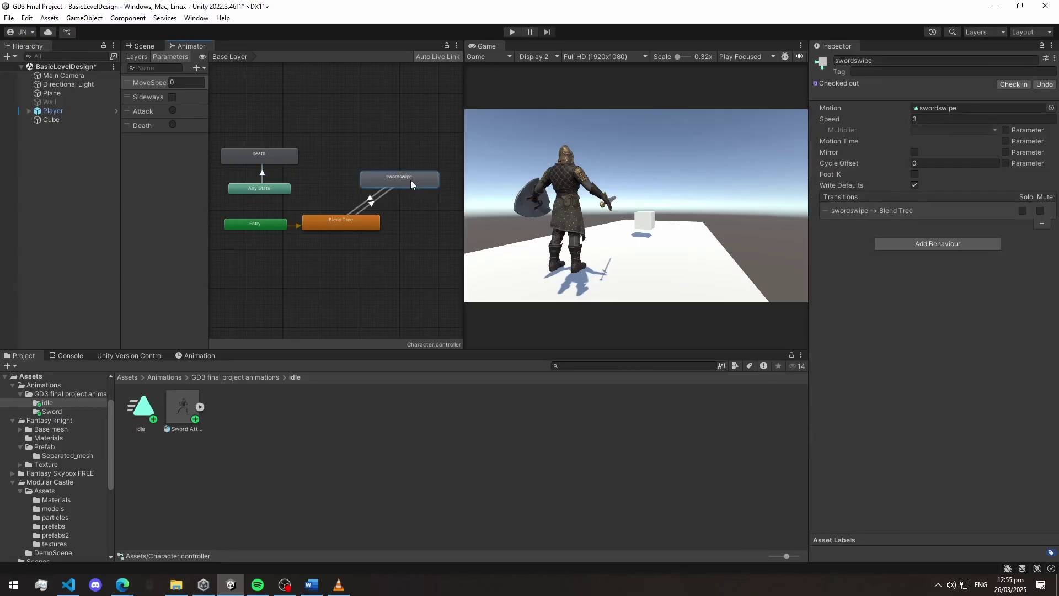
pyautogui.doubleClick(411, 180)
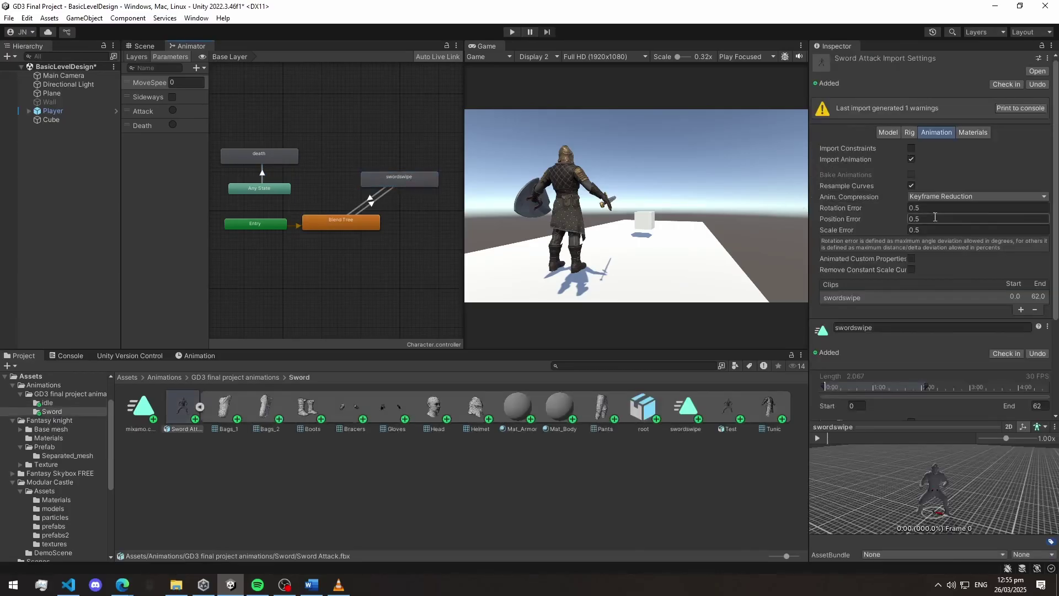
pyautogui.scroll(-5, 970, 295)
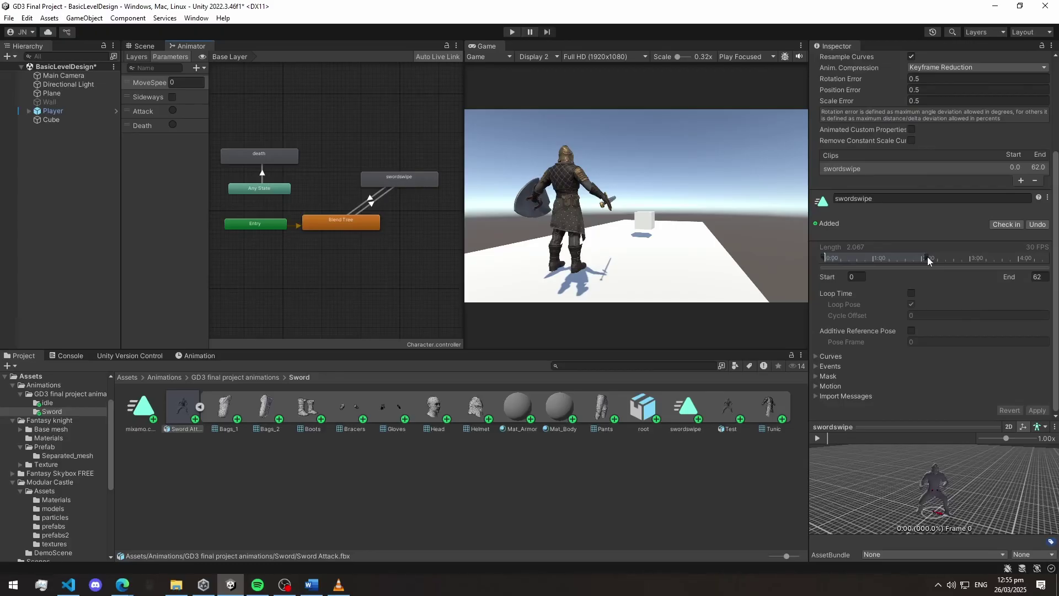
pyautogui.click(423, 181)
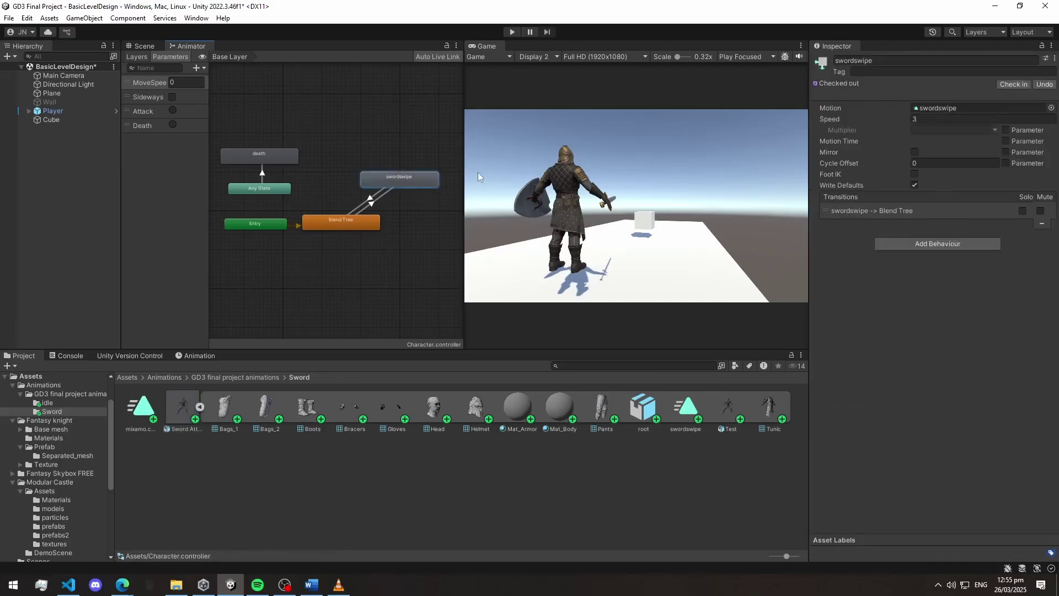